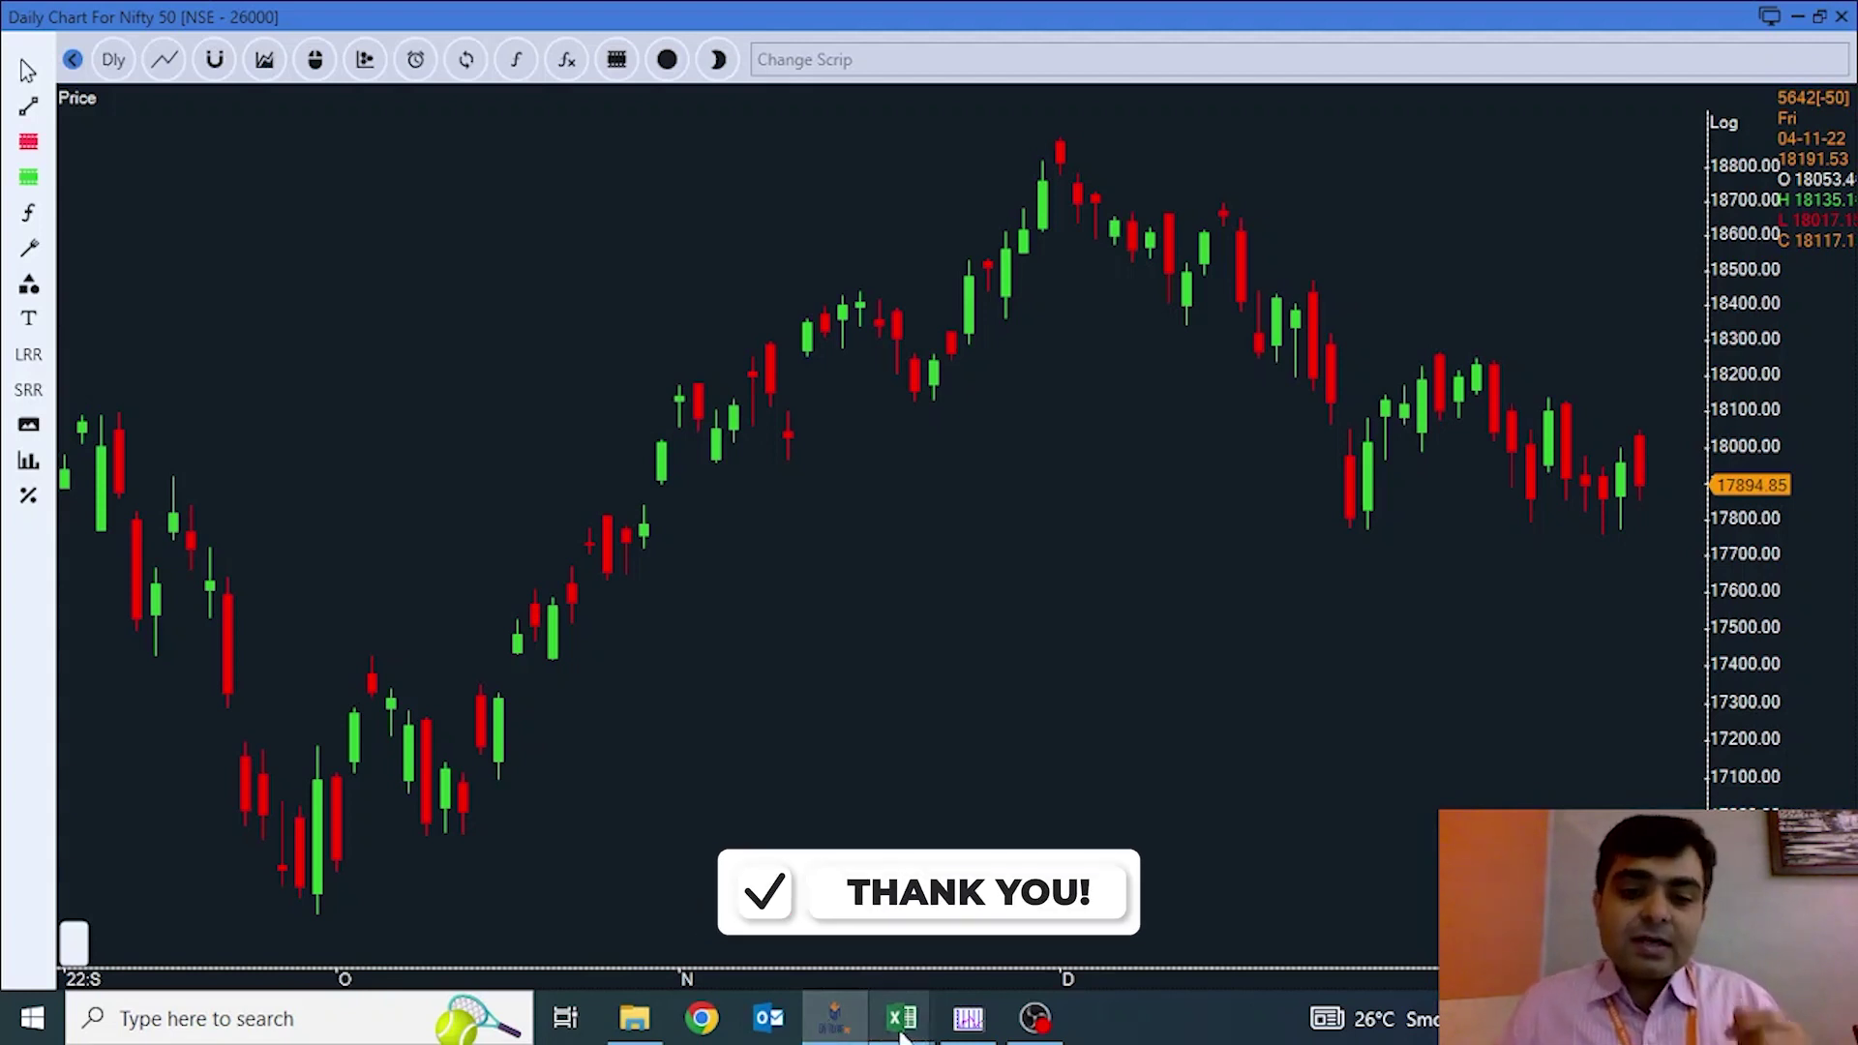
Bring up the Strength Analysis workbook and review the Recent Down Swing leaders: METALS top, TEXTILES weakest
mouse_move(907, 1033)
click(755, 904)
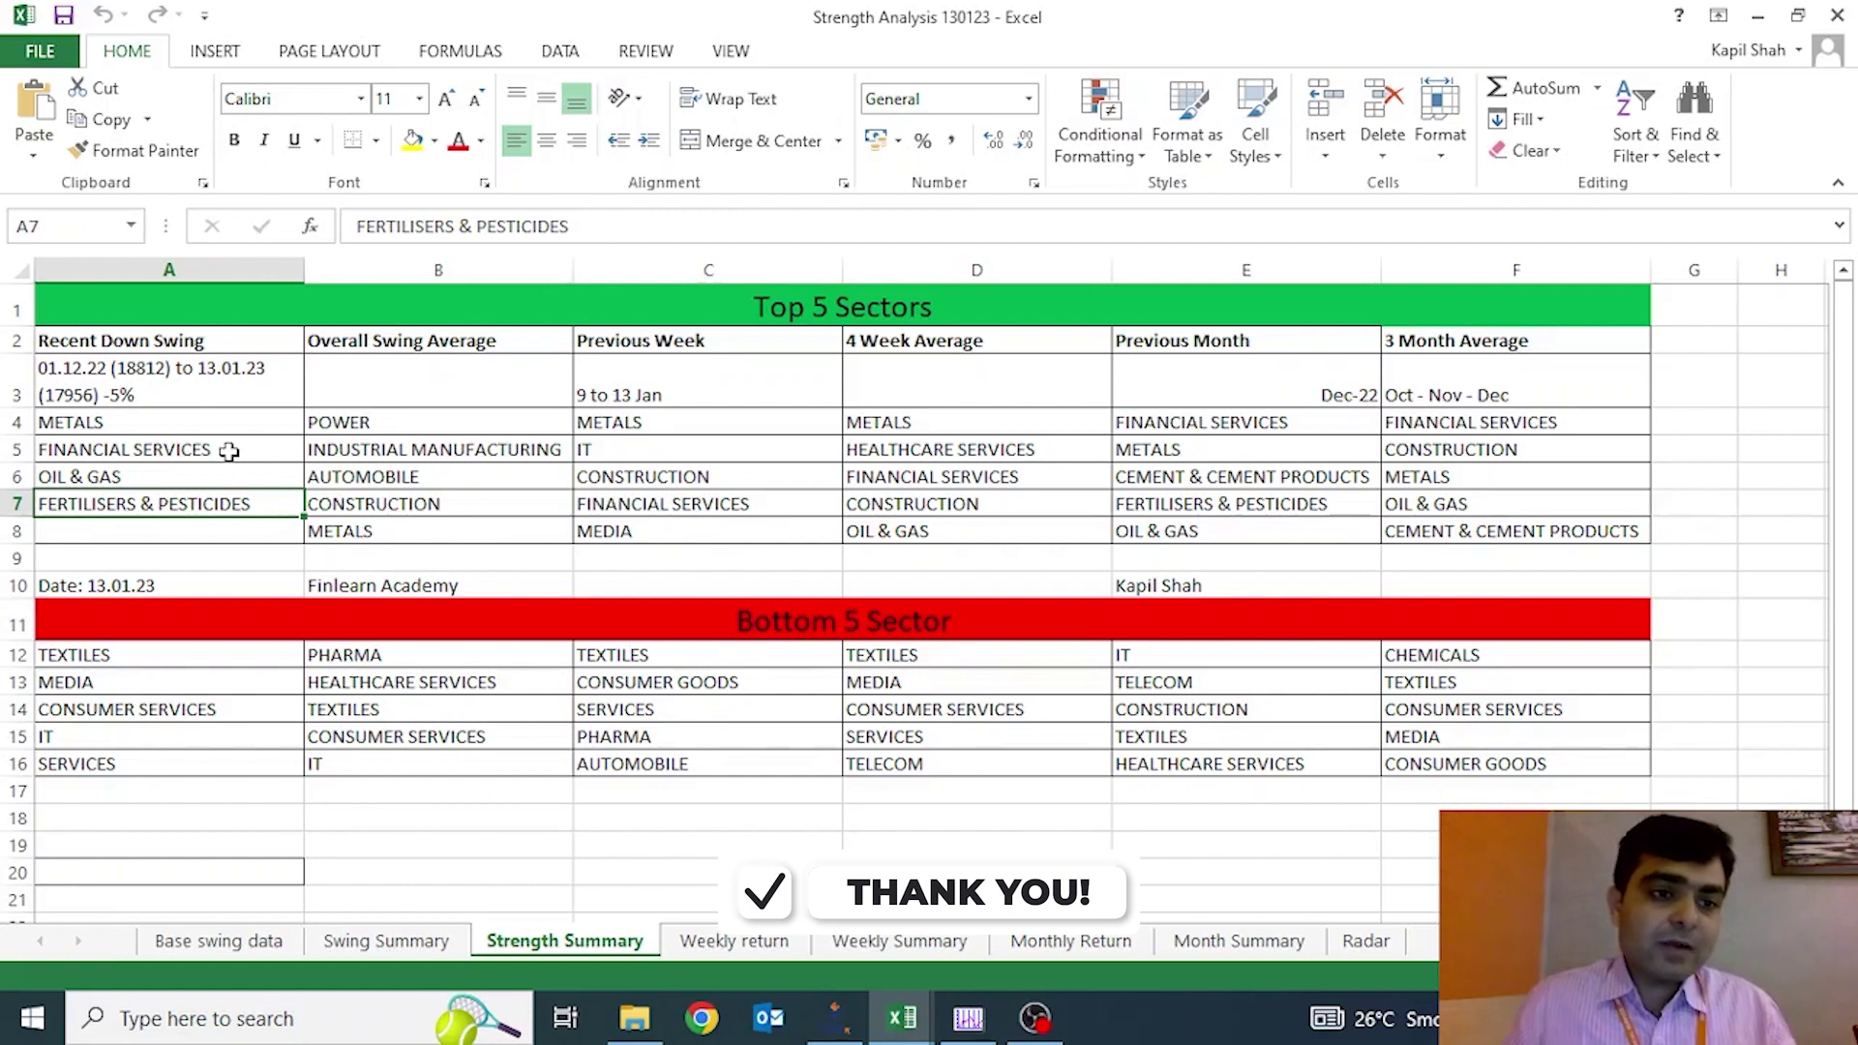
click(143, 380)
click(142, 421)
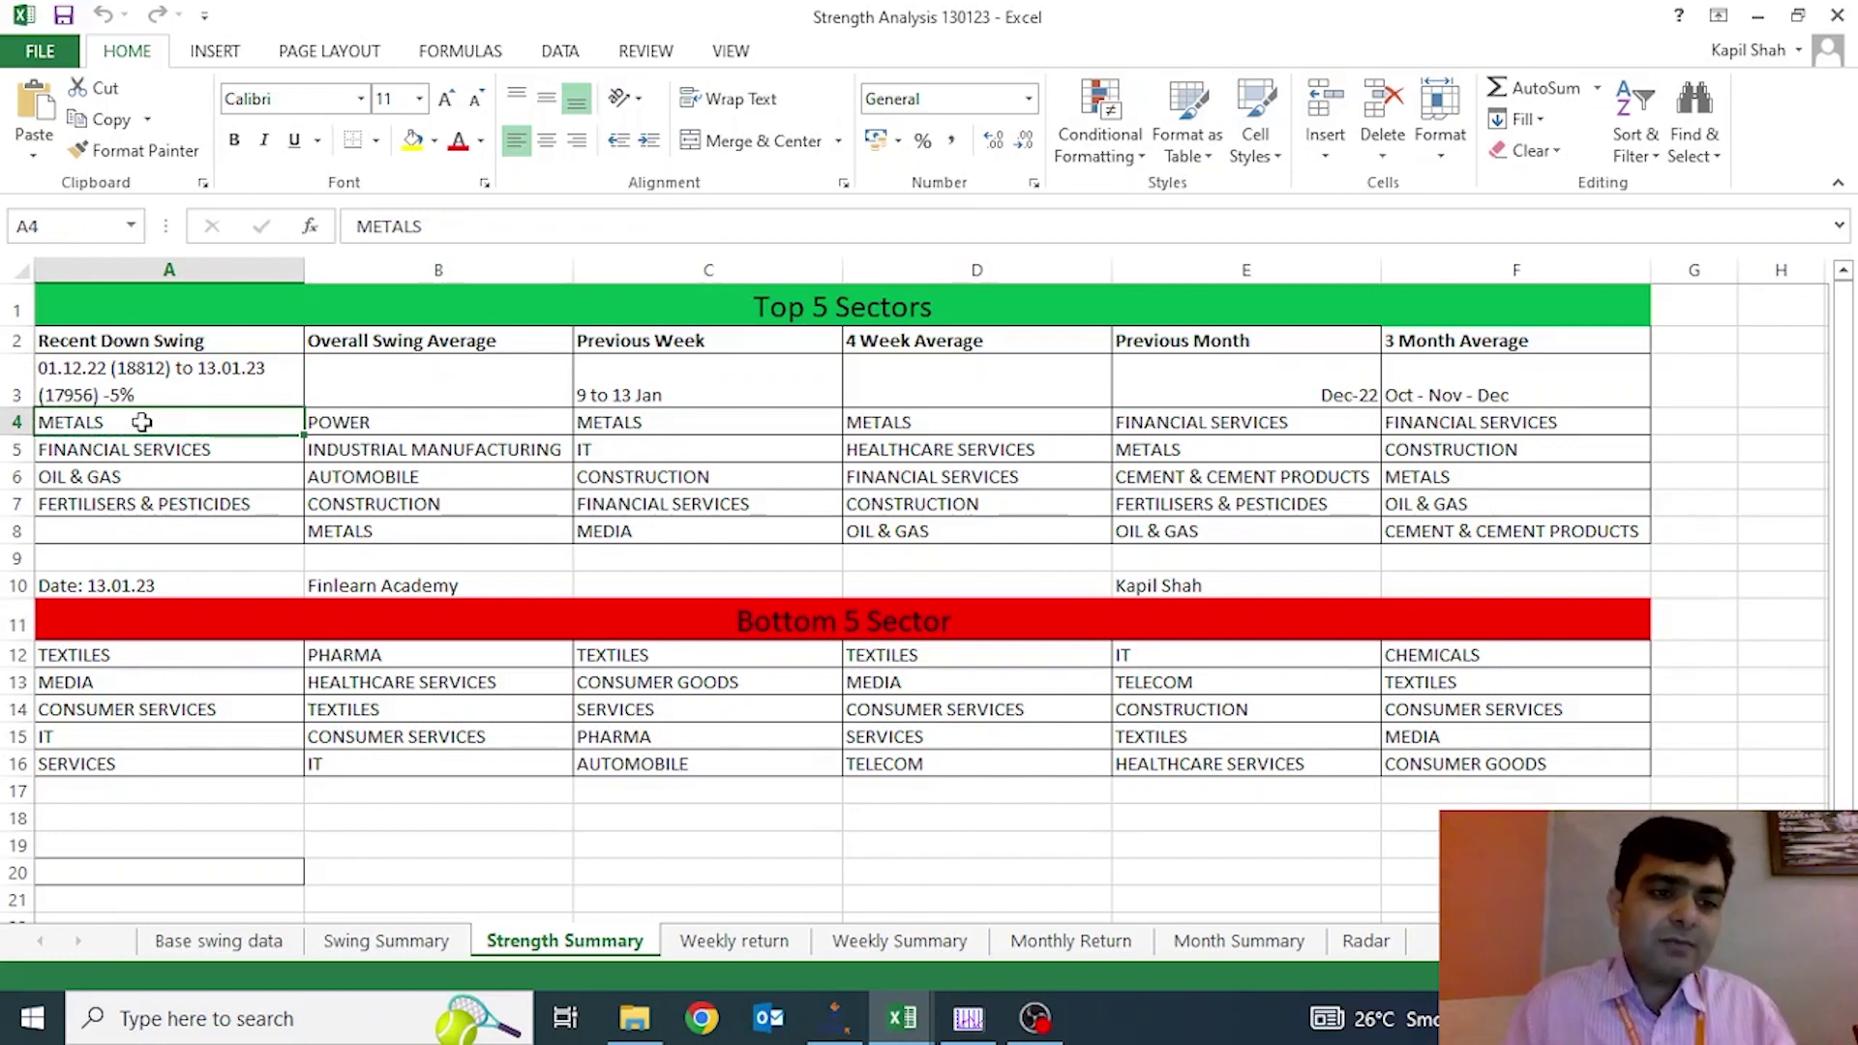
click(111, 646)
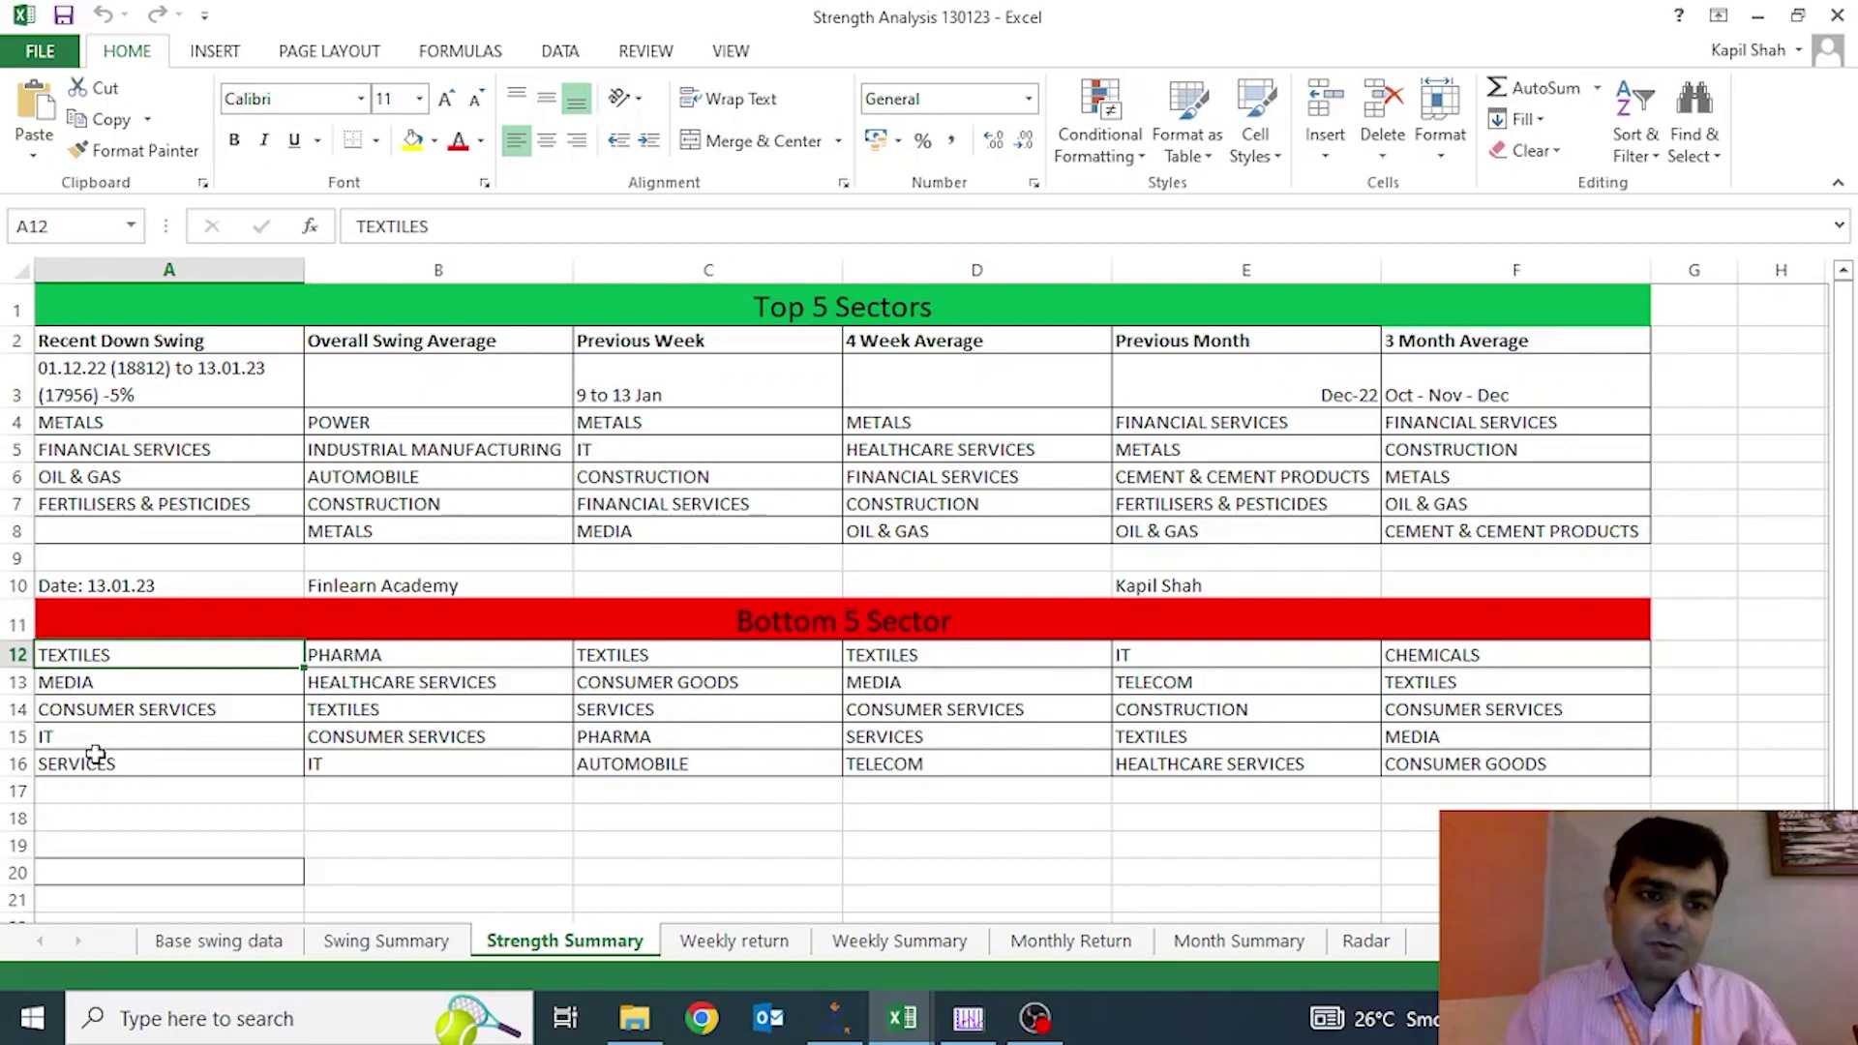
Review POWER topping Overall Swing Average and the period labels 9 to 13 Jan, 4 Week Average and Dec-22
click(316, 421)
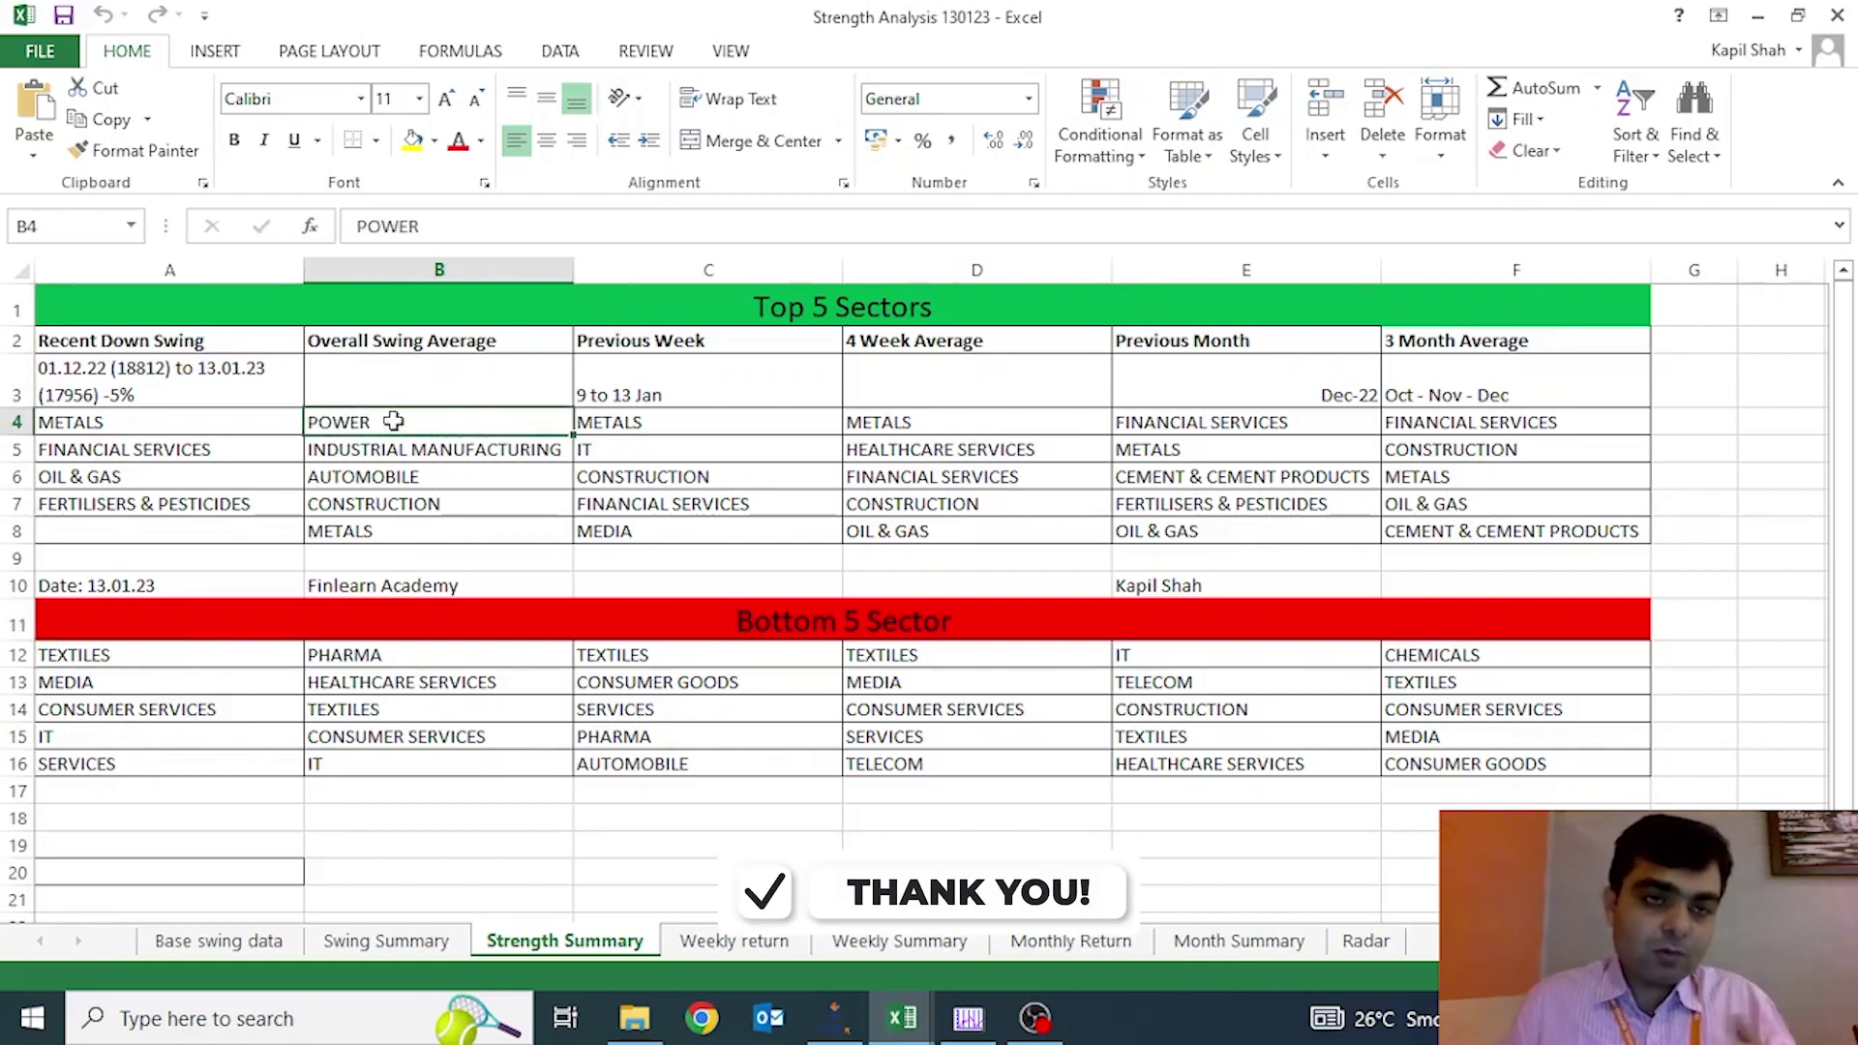
click(634, 374)
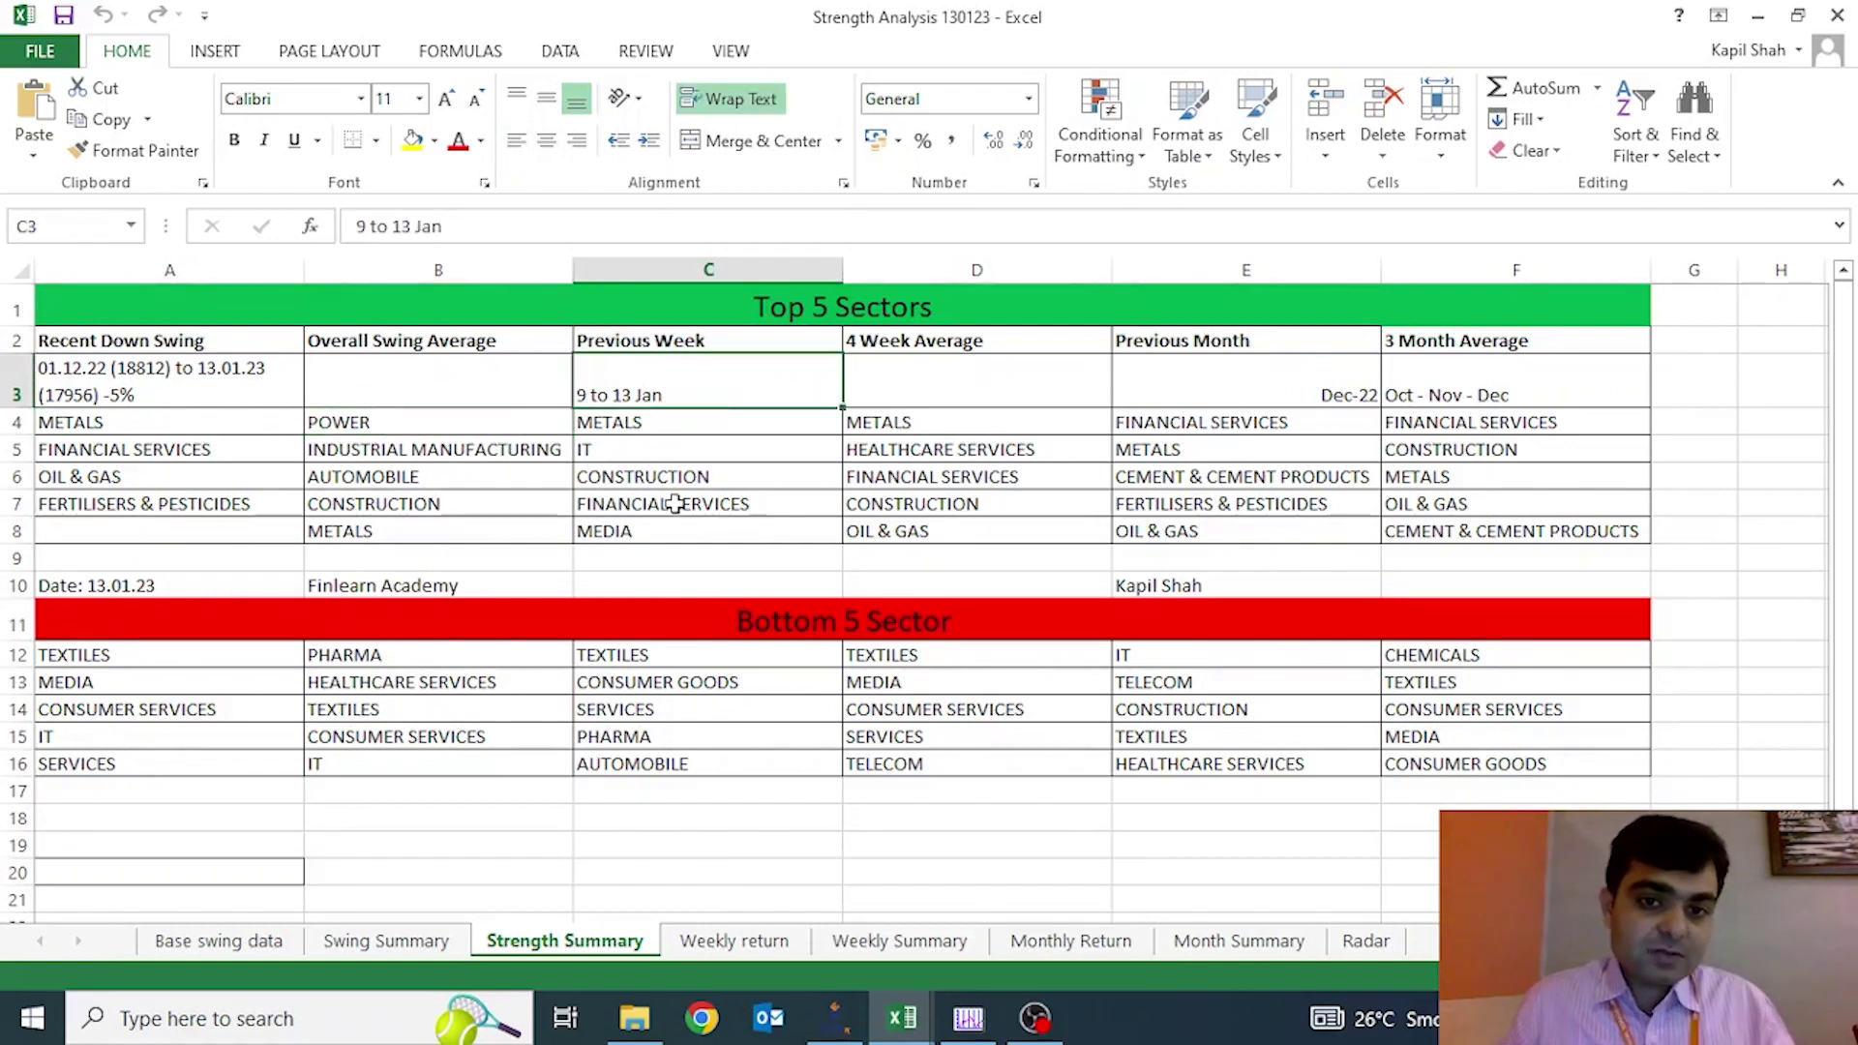
click(892, 385)
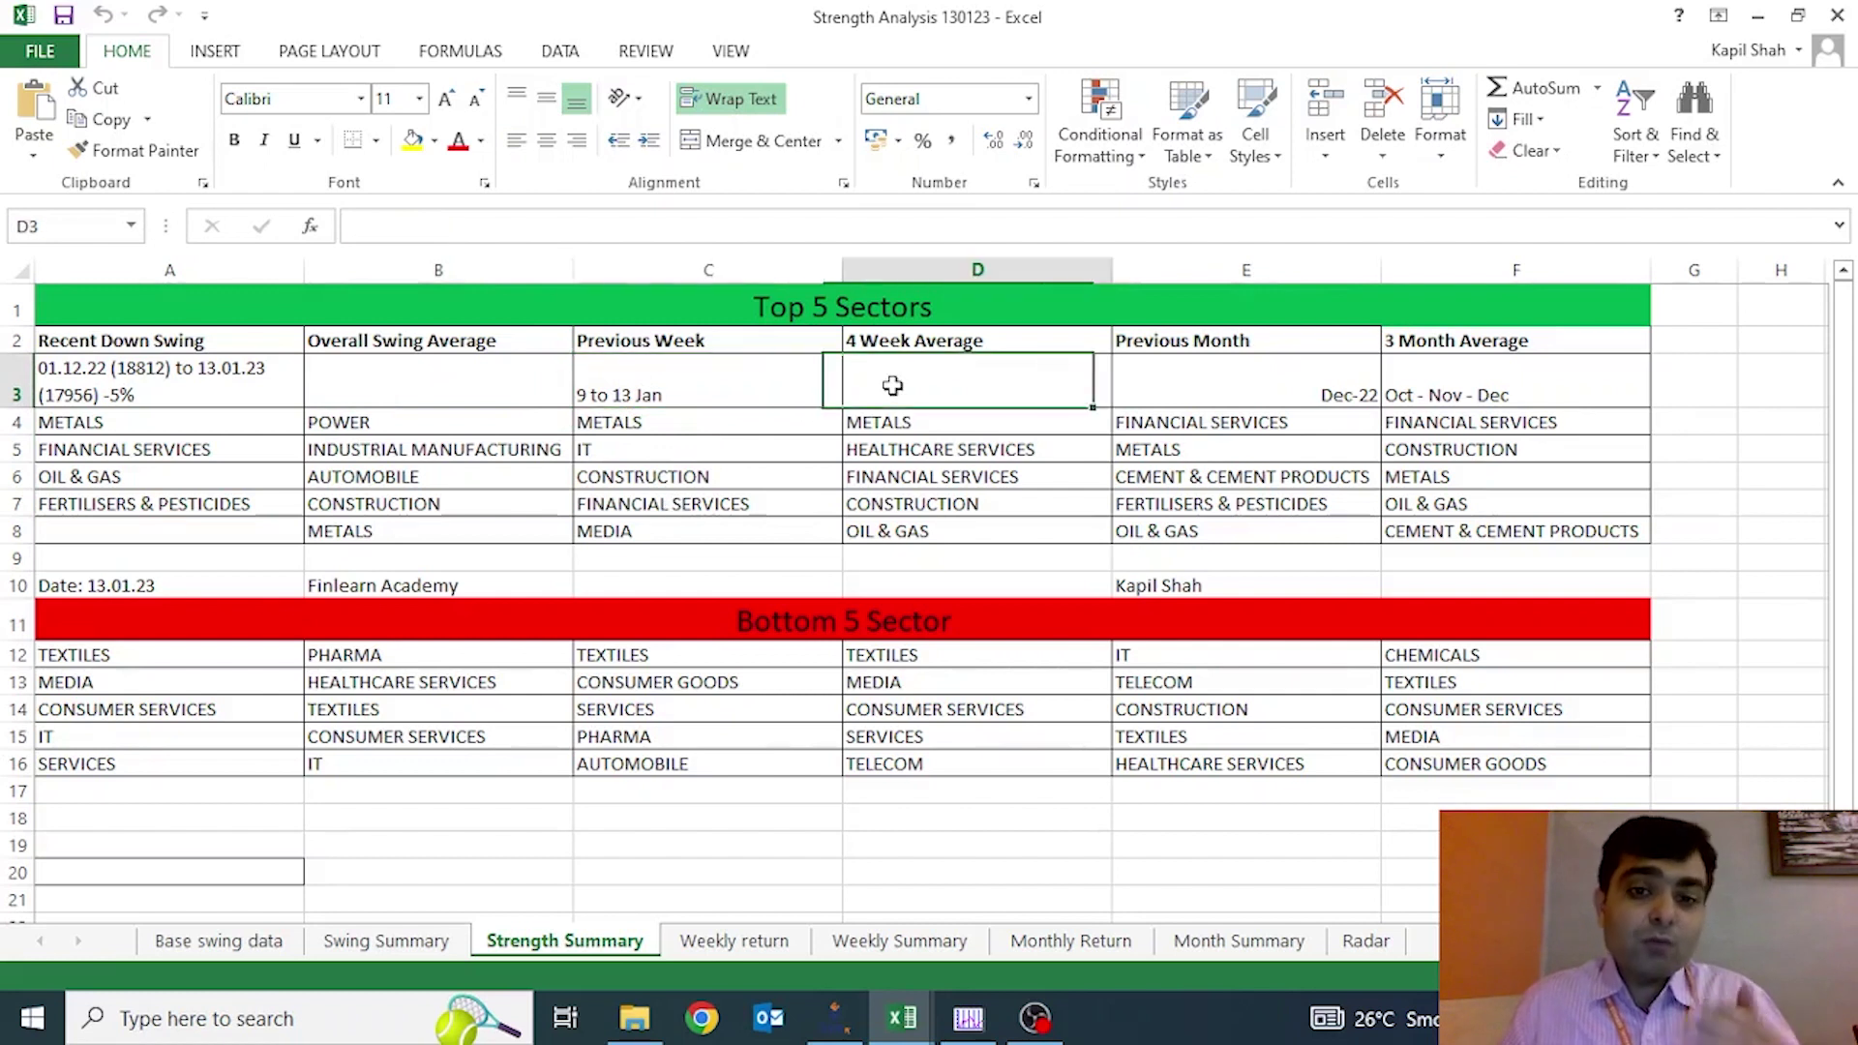
click(1233, 383)
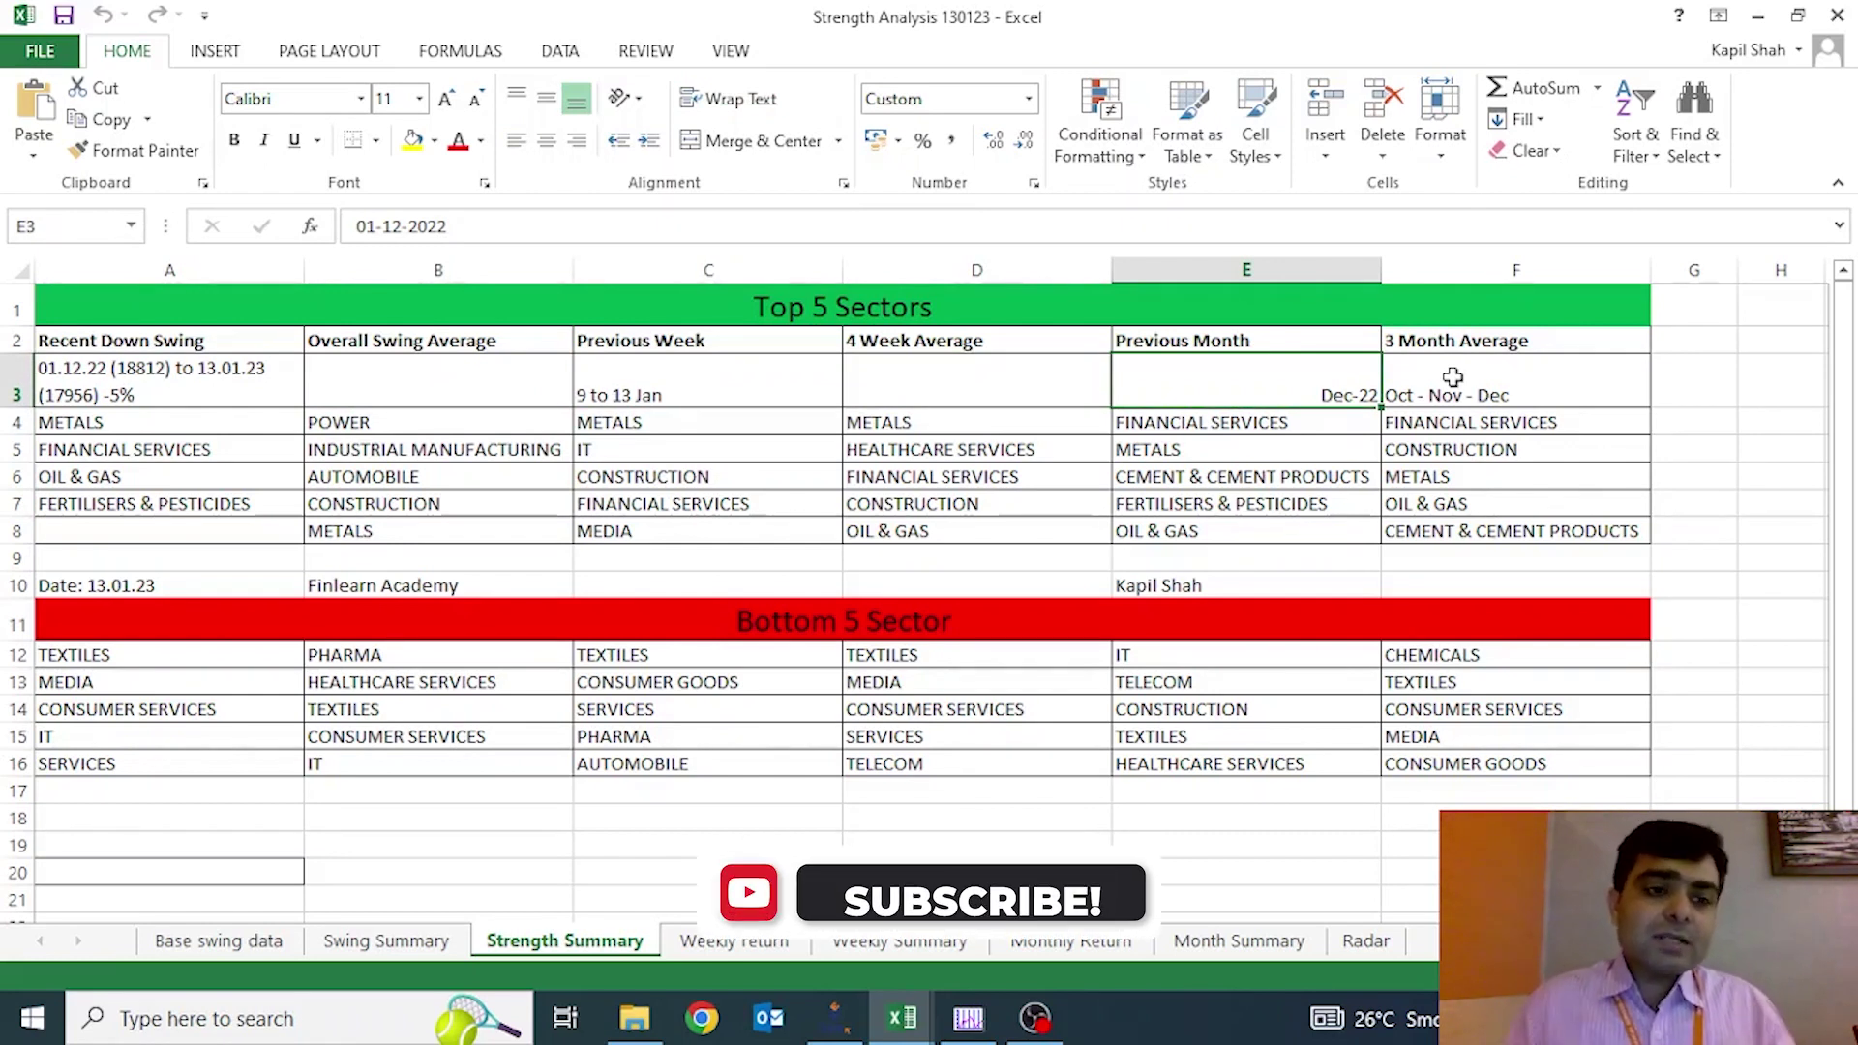
key(Left)
key(Left)
key(Left)
key(Left)
key(Down)
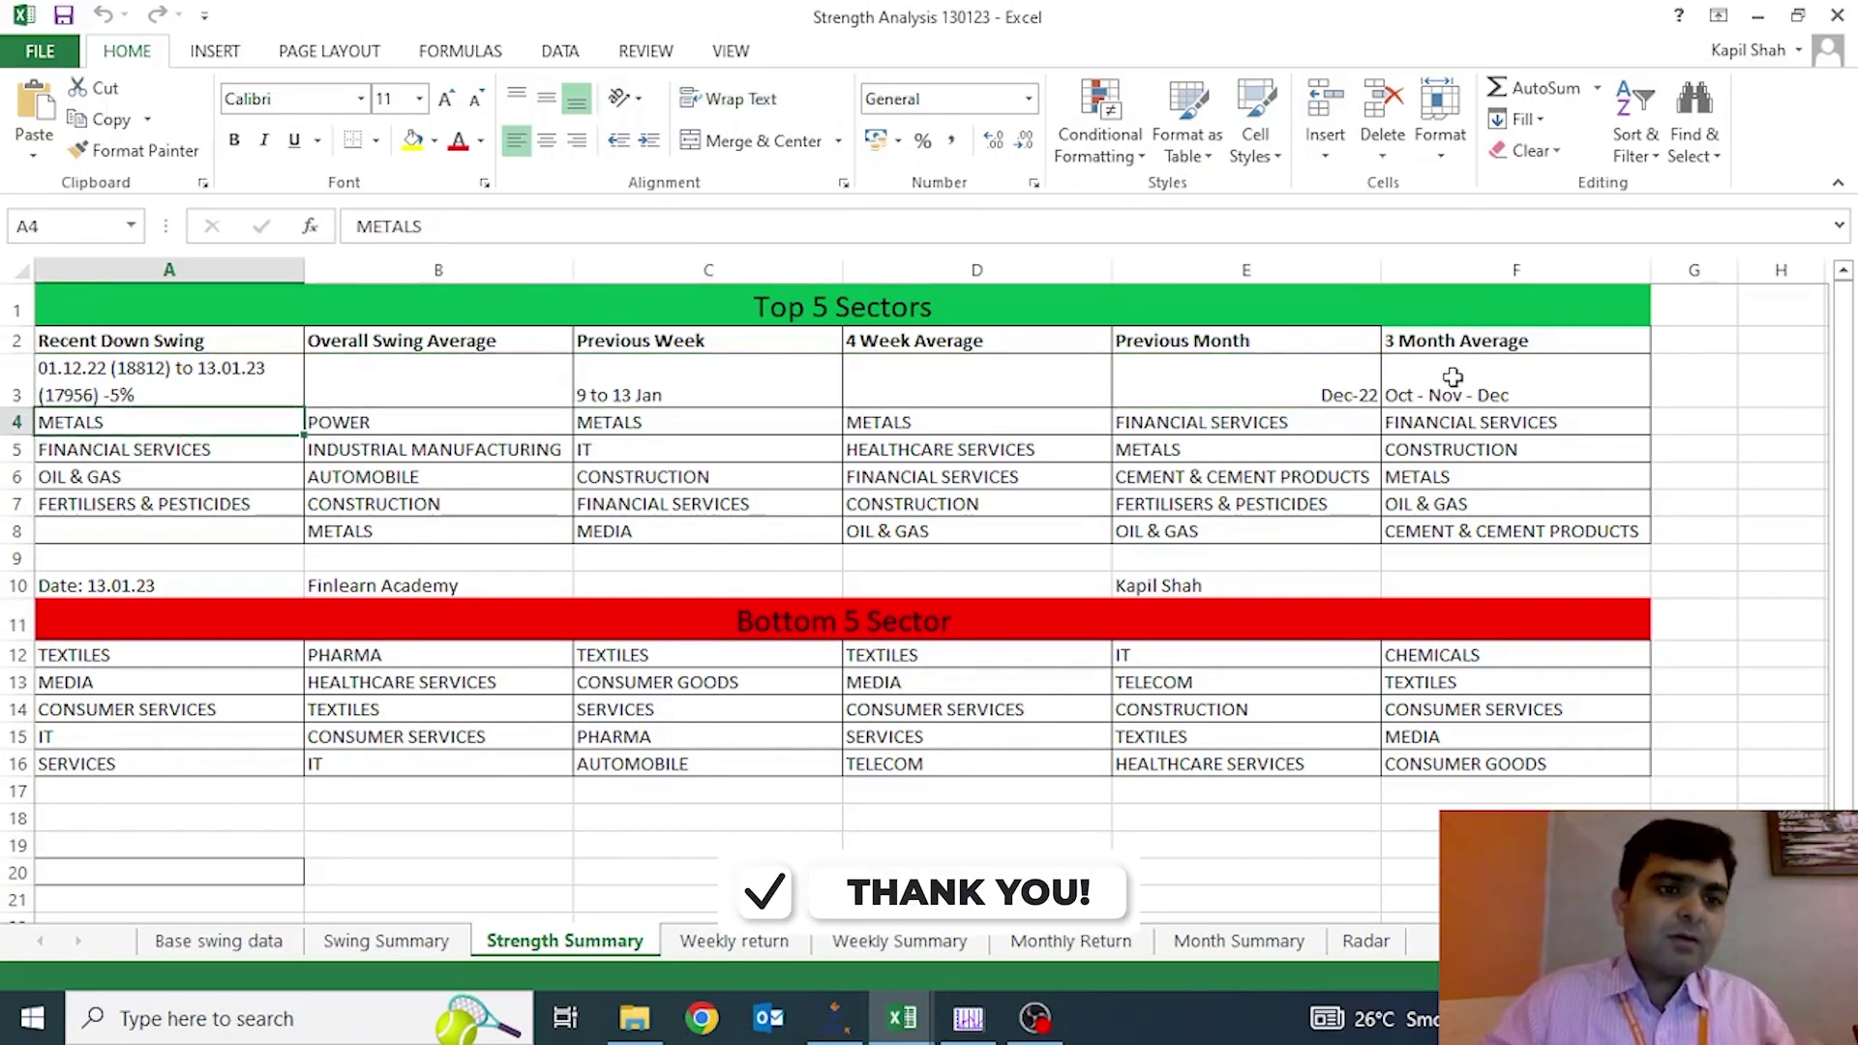
key(Down)
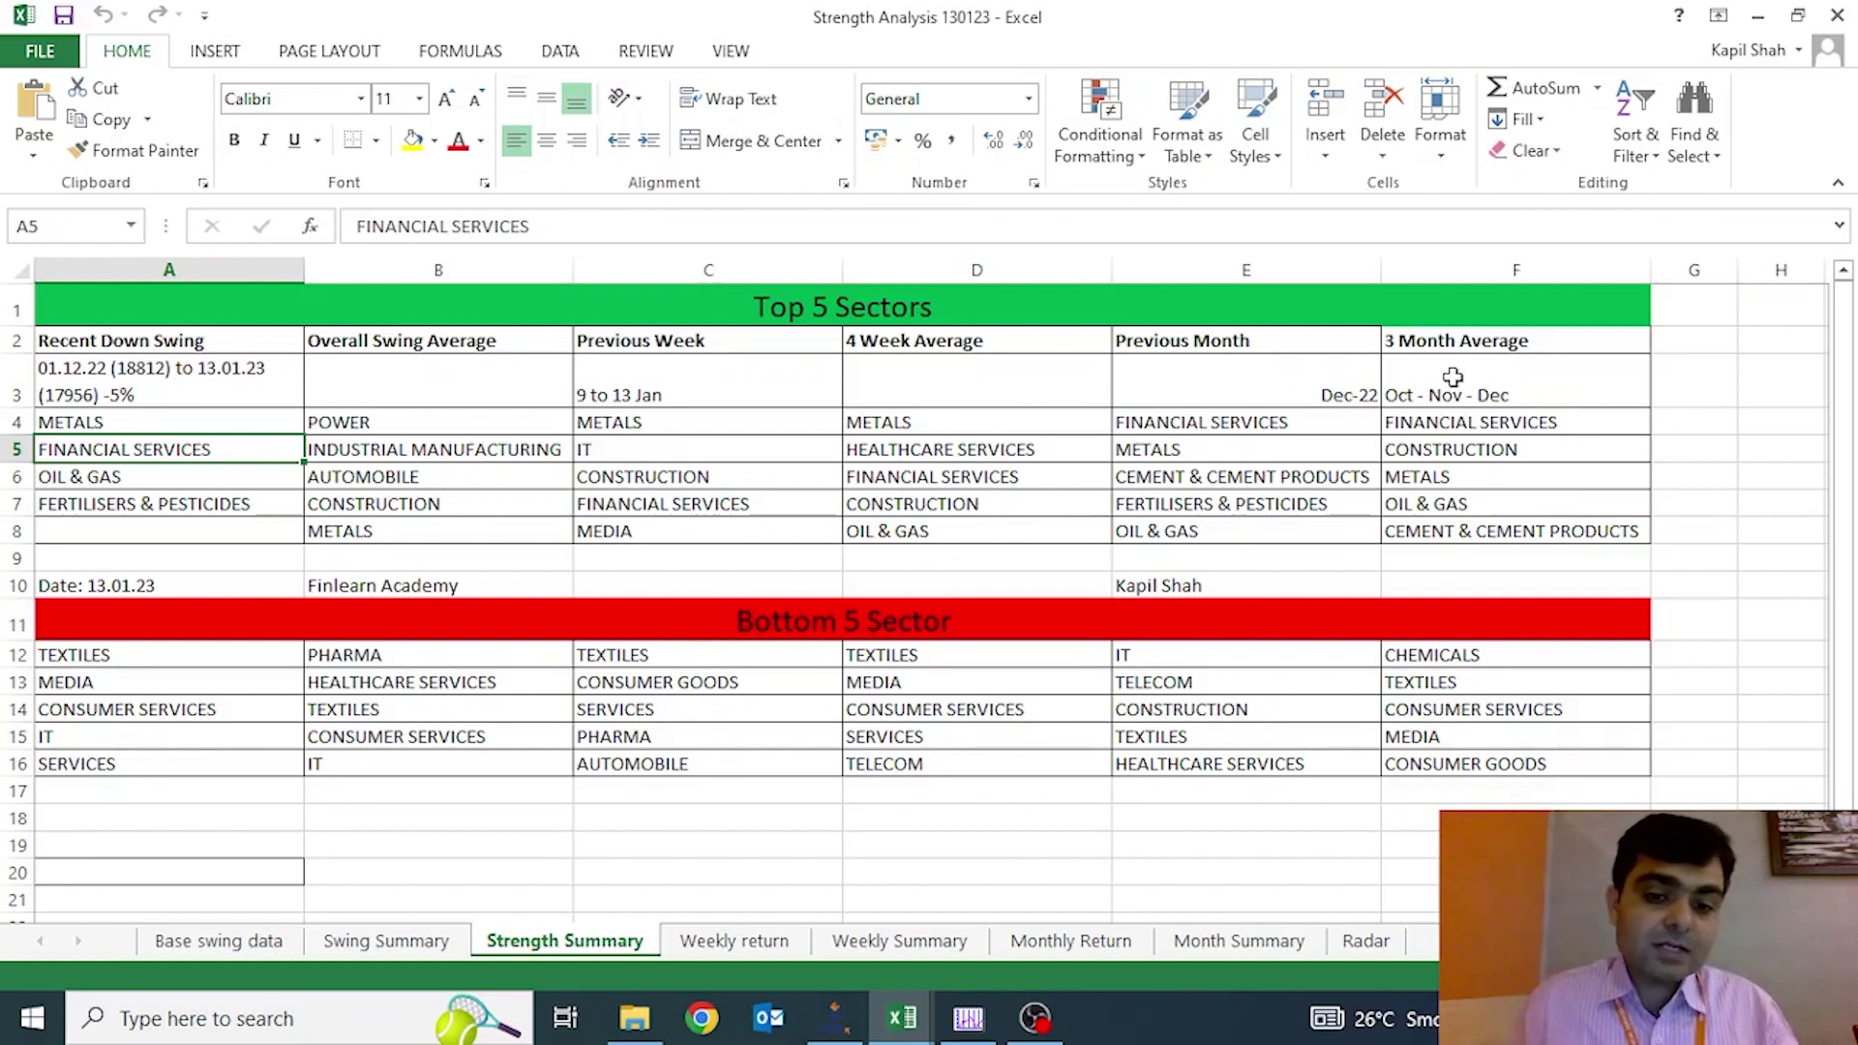
mouse_move(905, 1024)
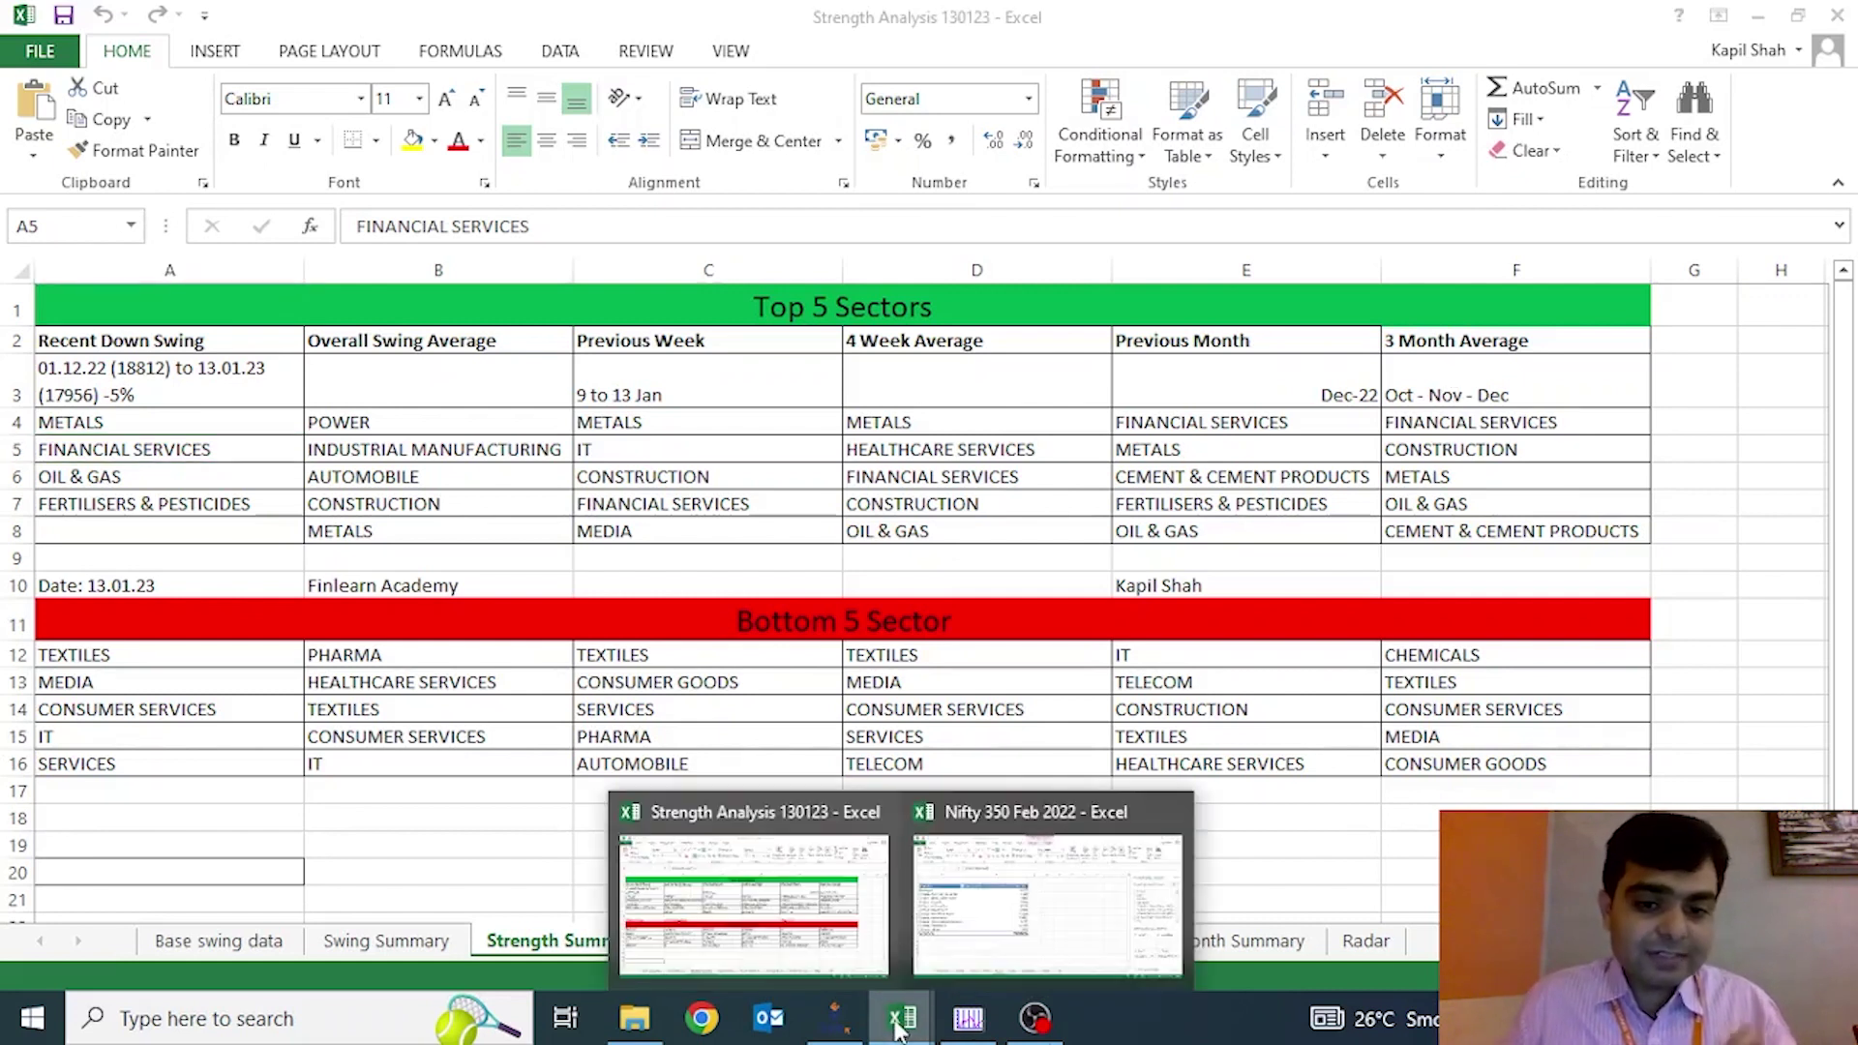
click(1008, 903)
click(439, 628)
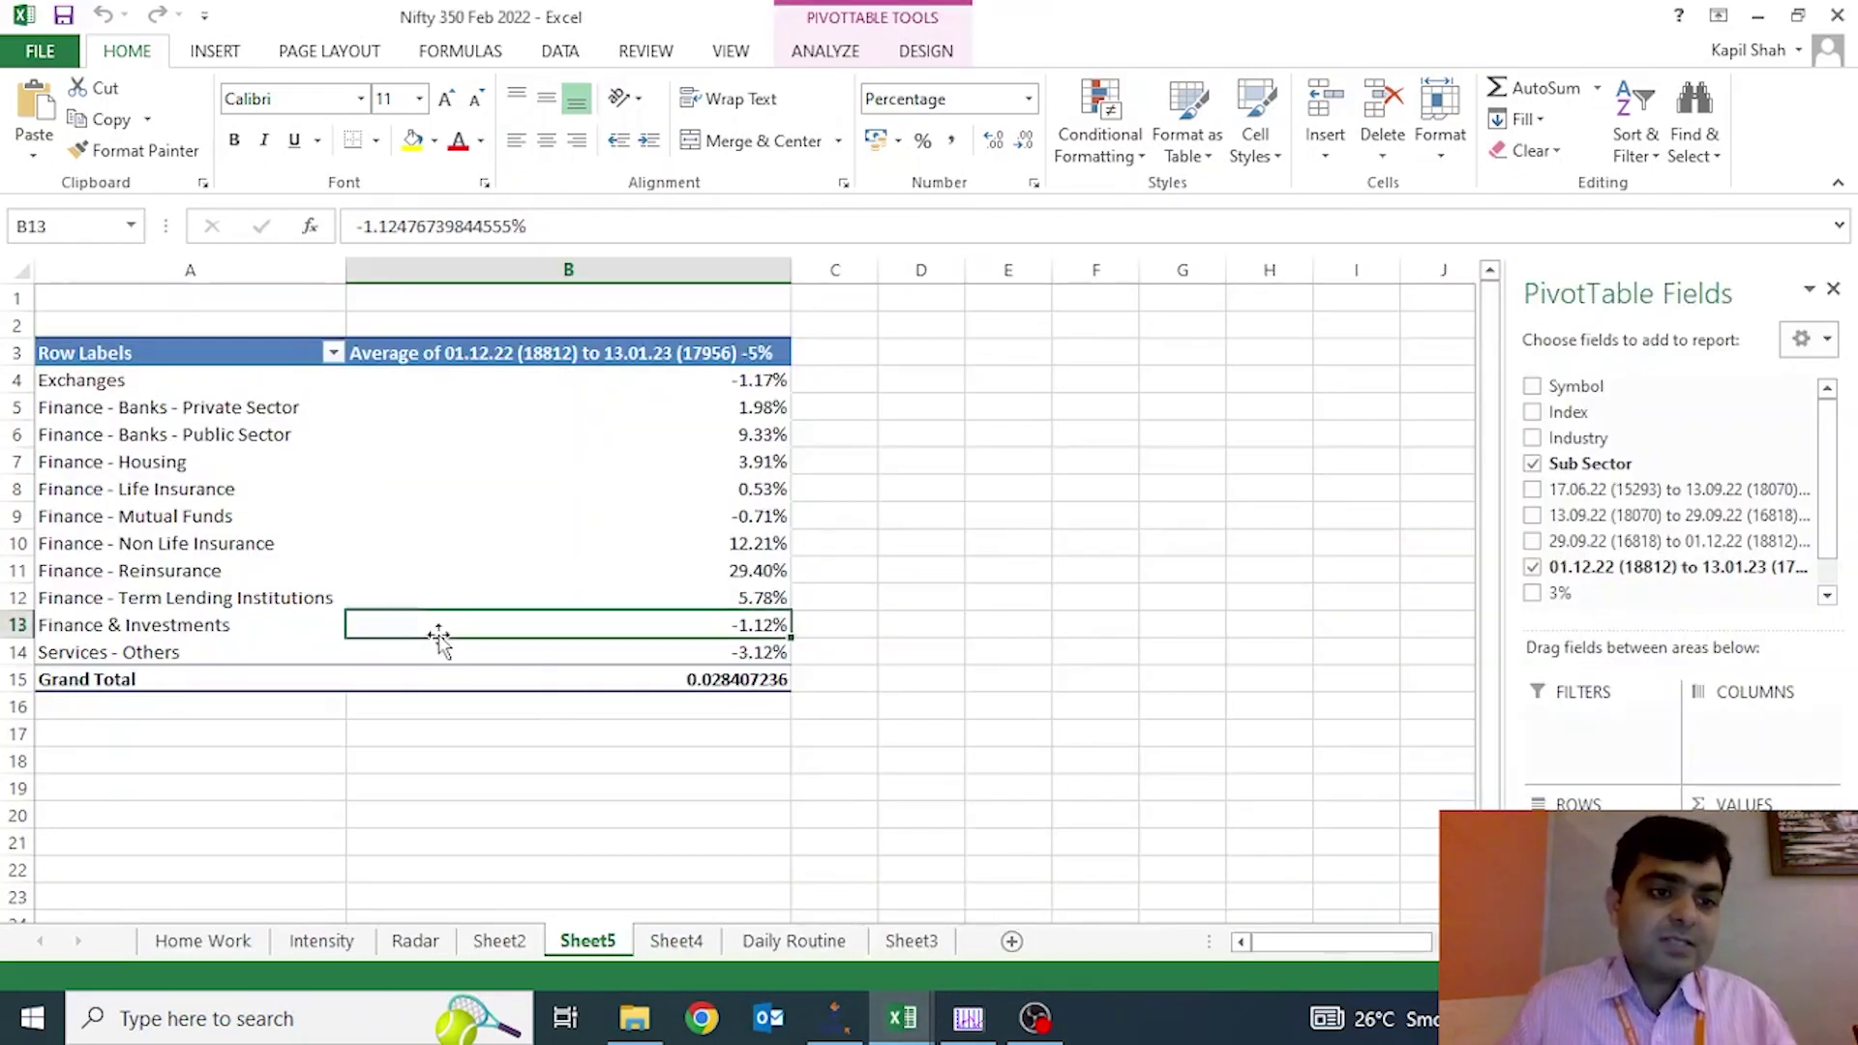
key(Up)
key(Up)
key(Up)
key(Up)
key(Up)
key(Up)
key(Up)
key(Left)
key(Up)
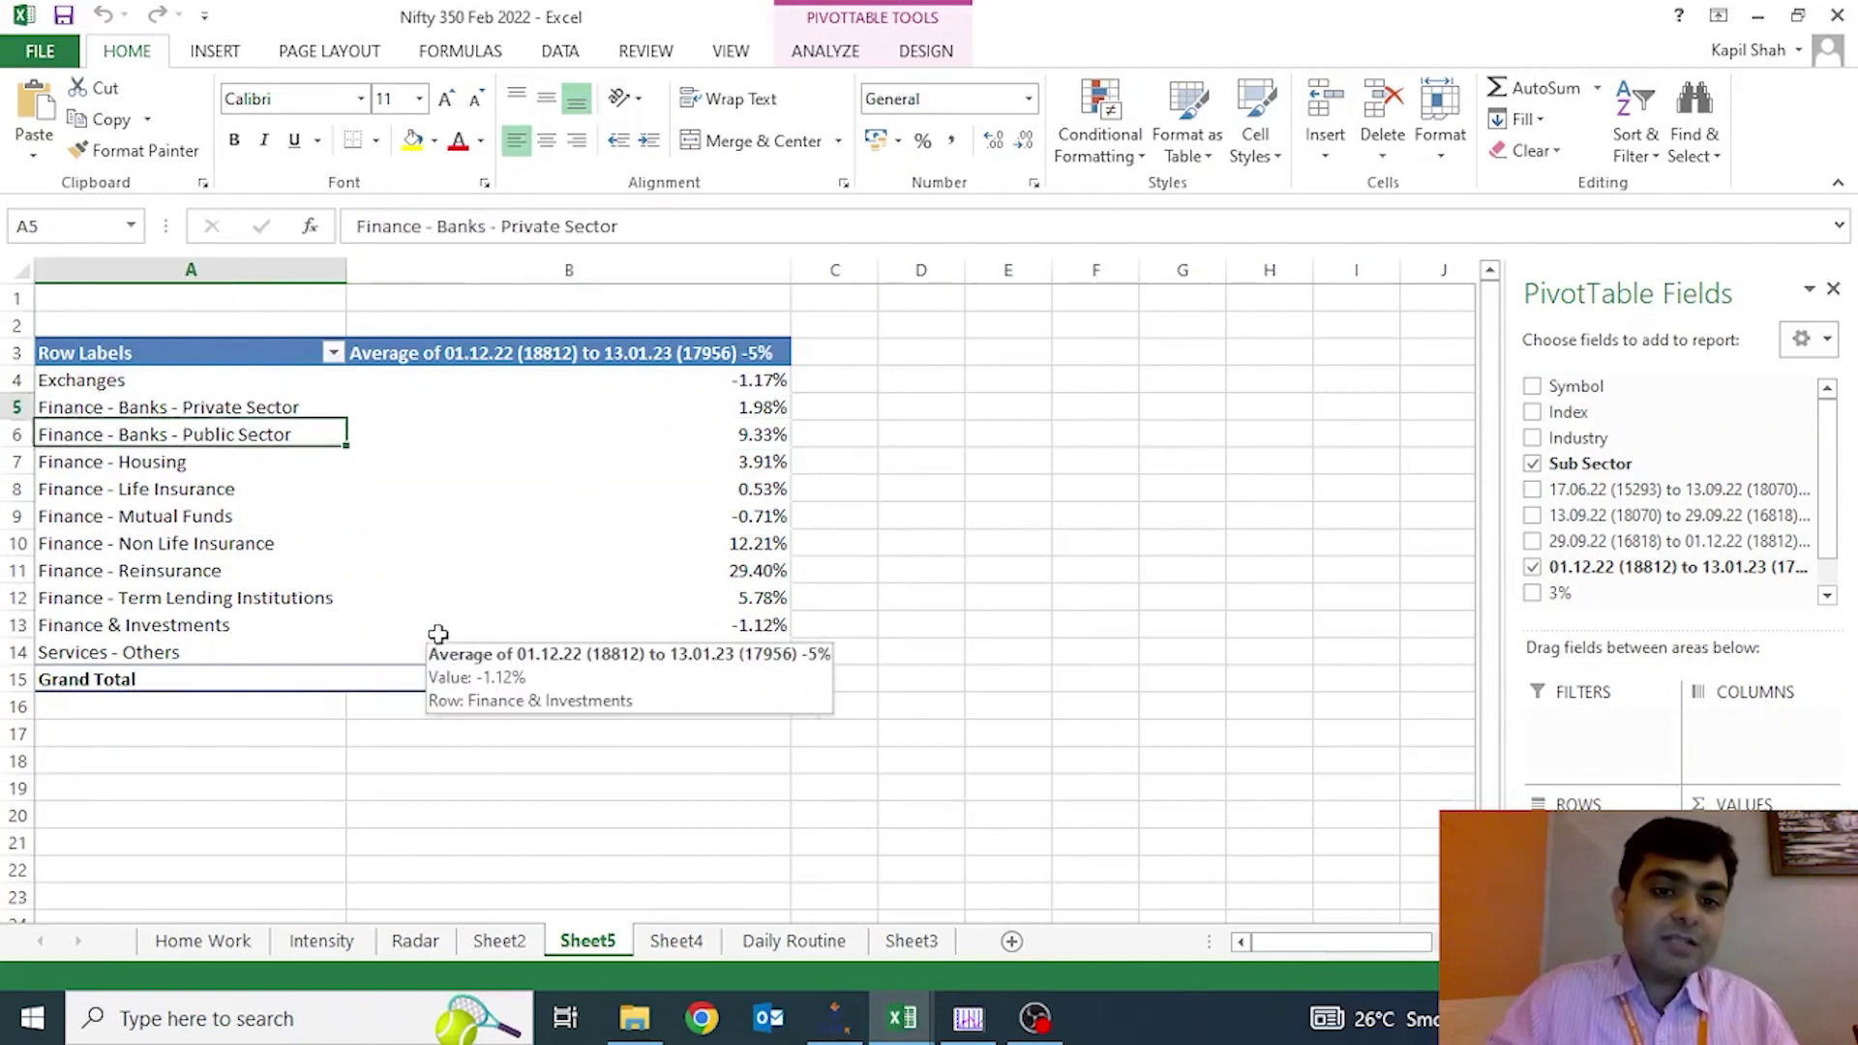
key(Up)
key(Right)
key(Up)
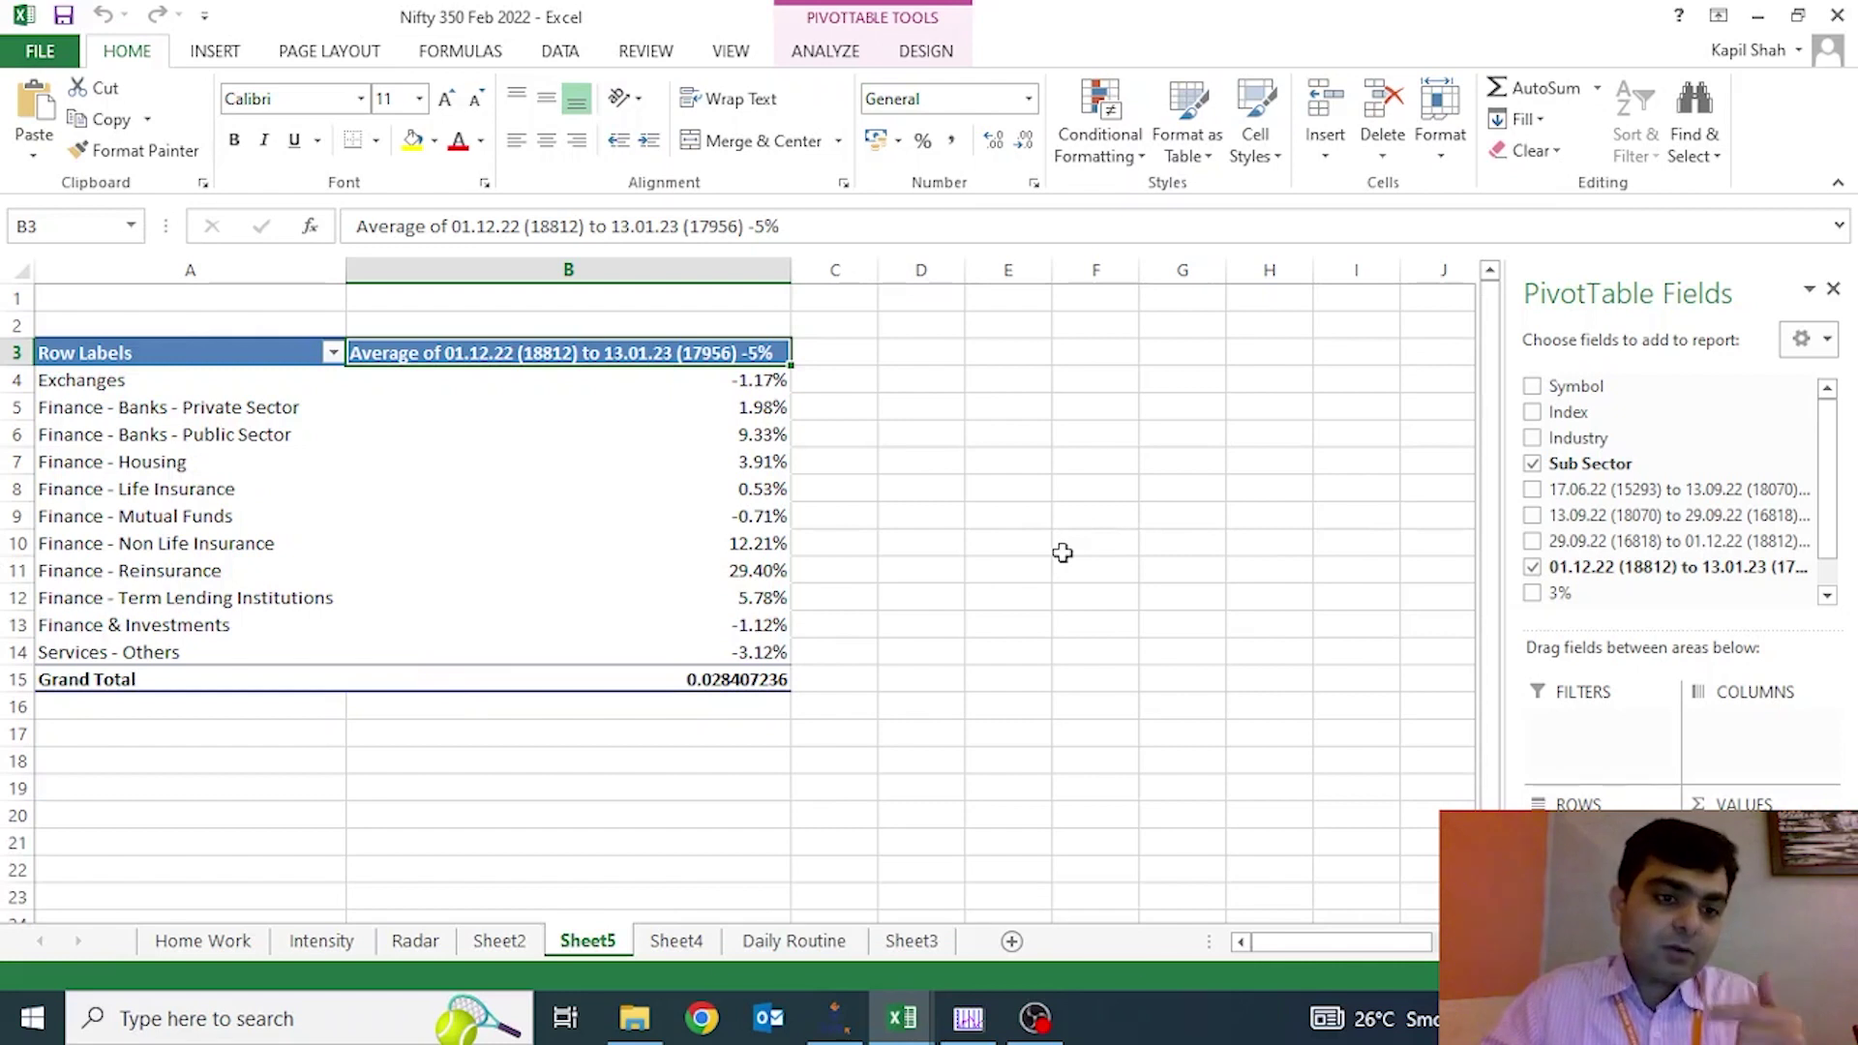
key(Down)
key(Down)
key(Down)
key(Down)
key(Down)
key(Down)
key(Down)
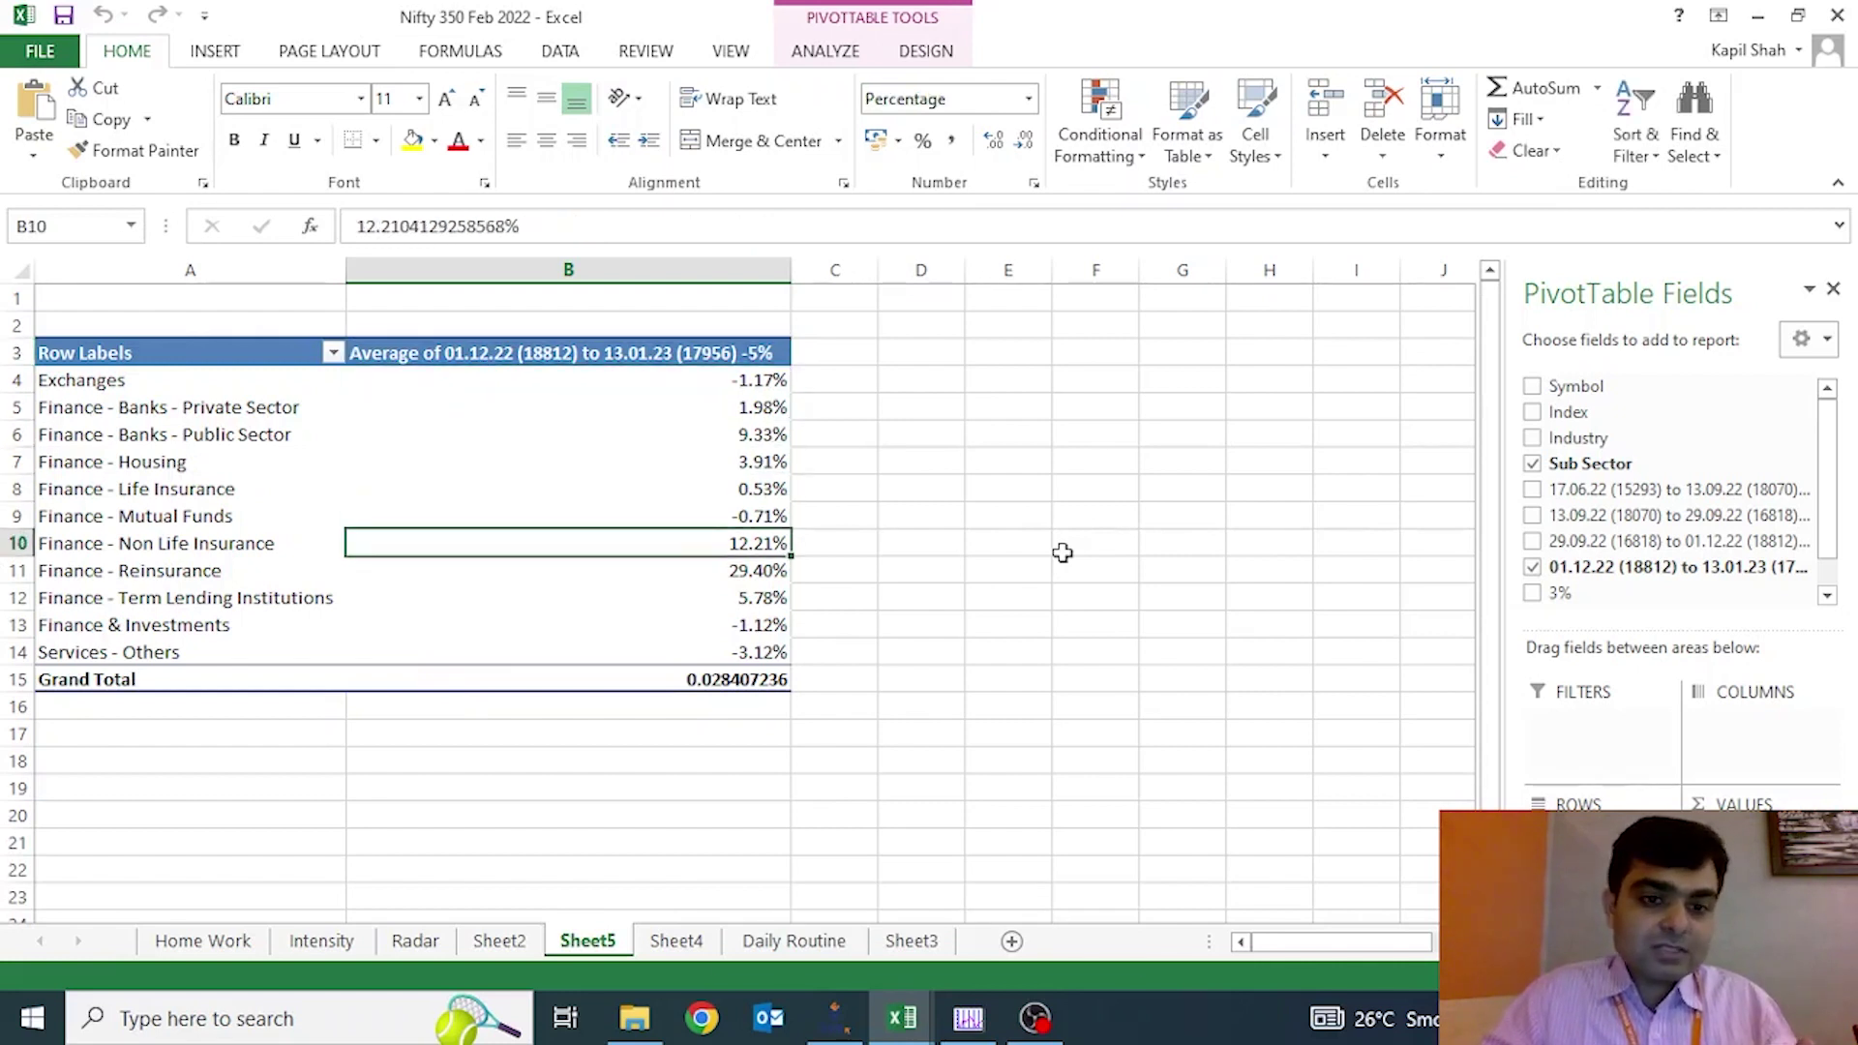
key(Left)
key(Down)
key(Right)
key(Right)
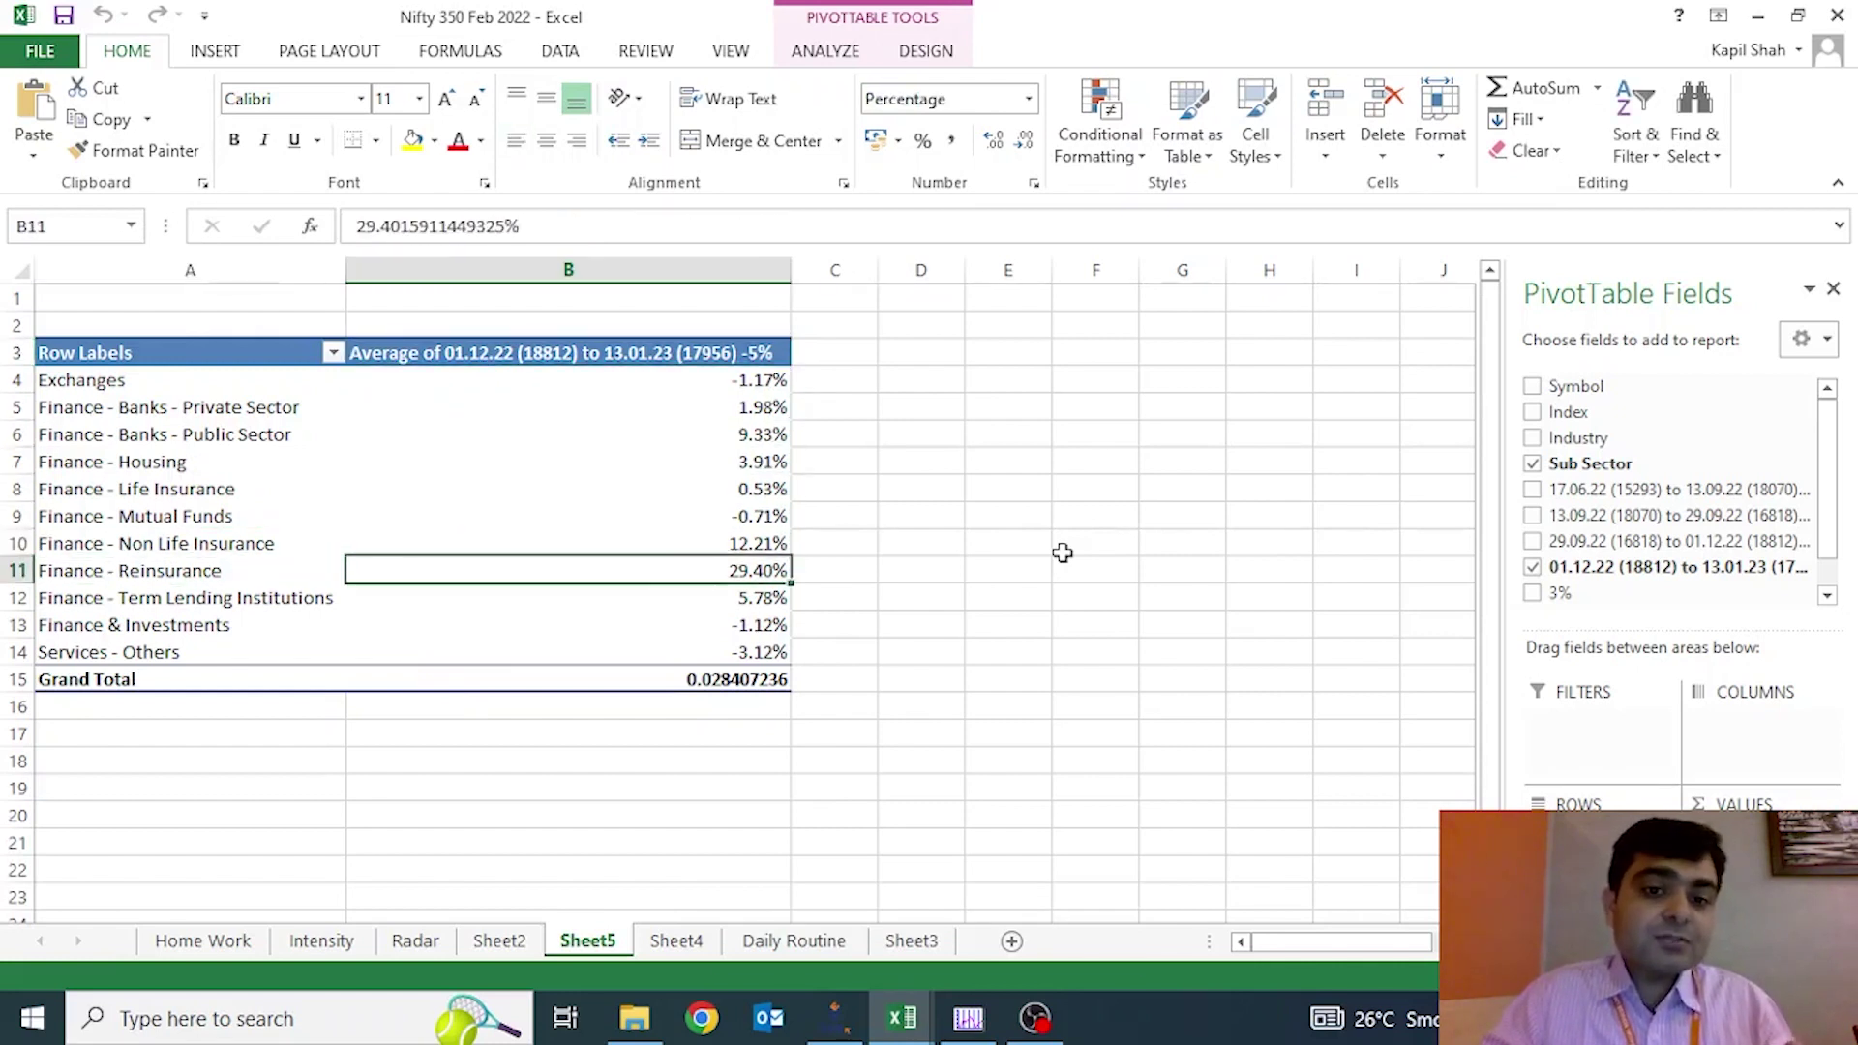
key(Left)
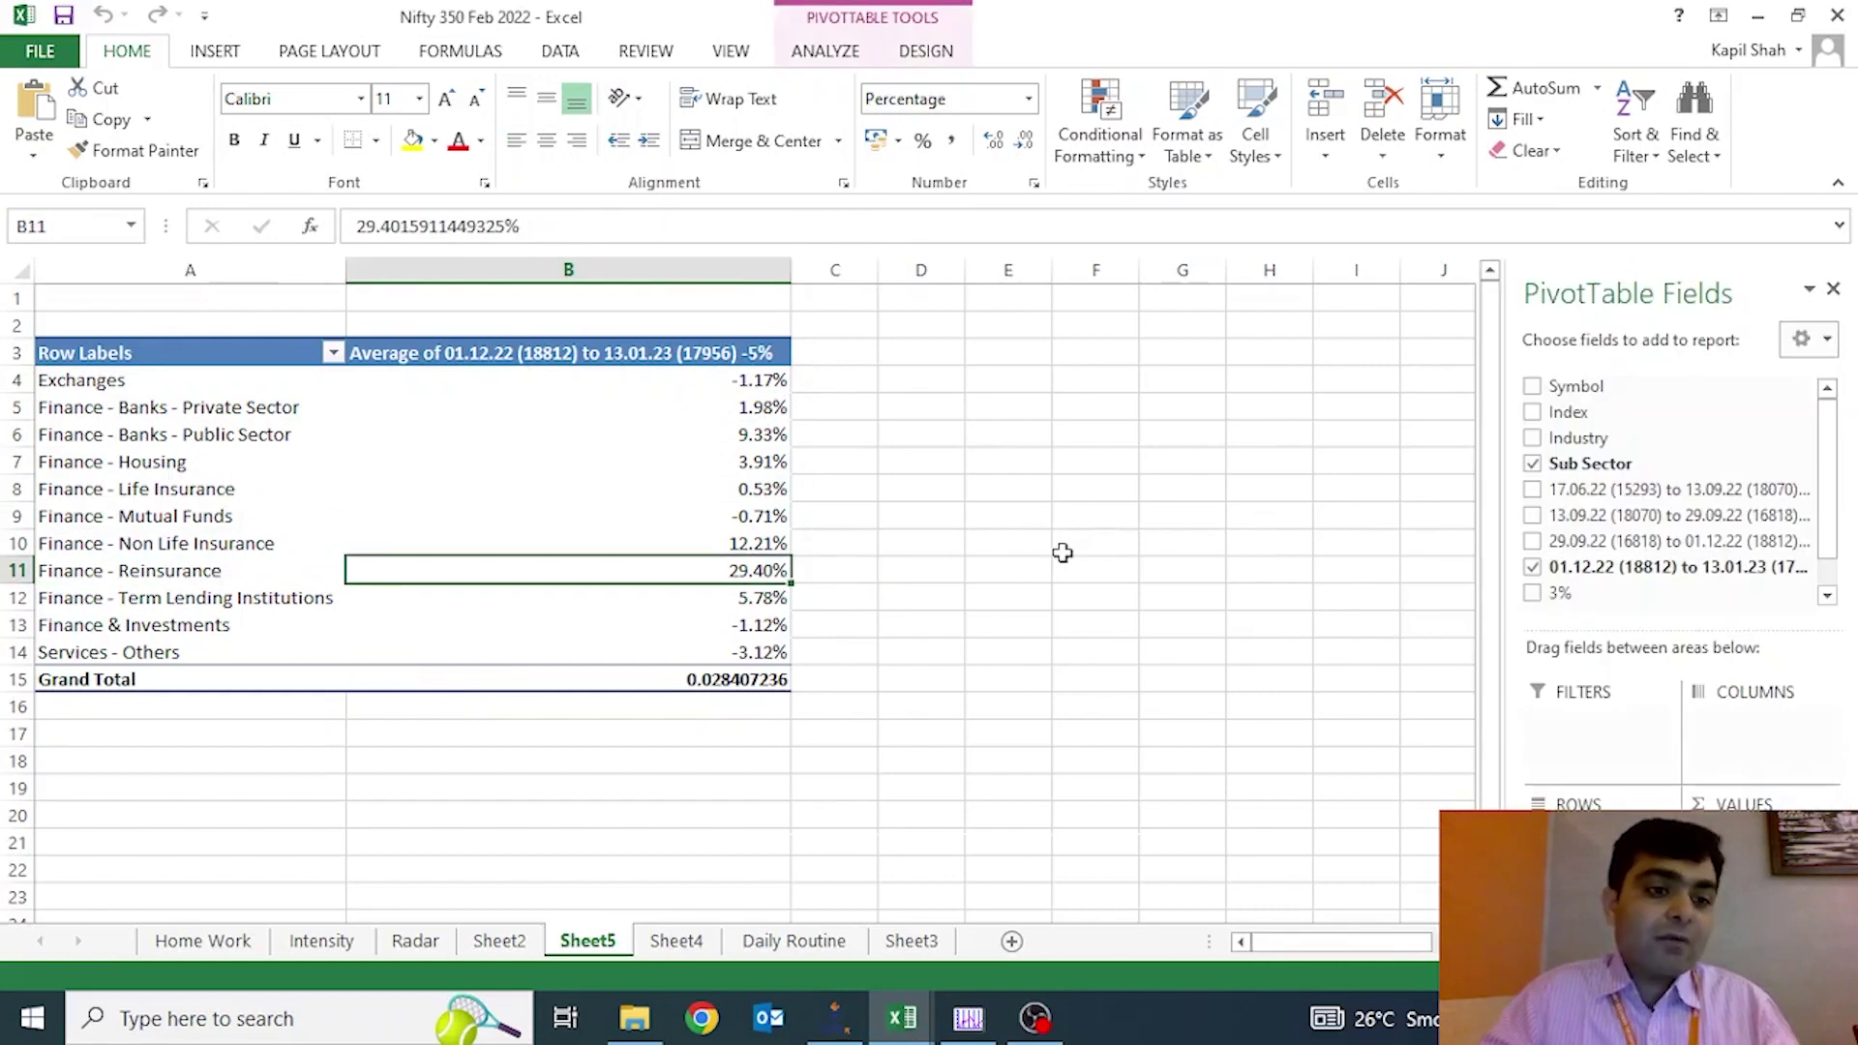
key(Down)
key(Left)
key(Right)
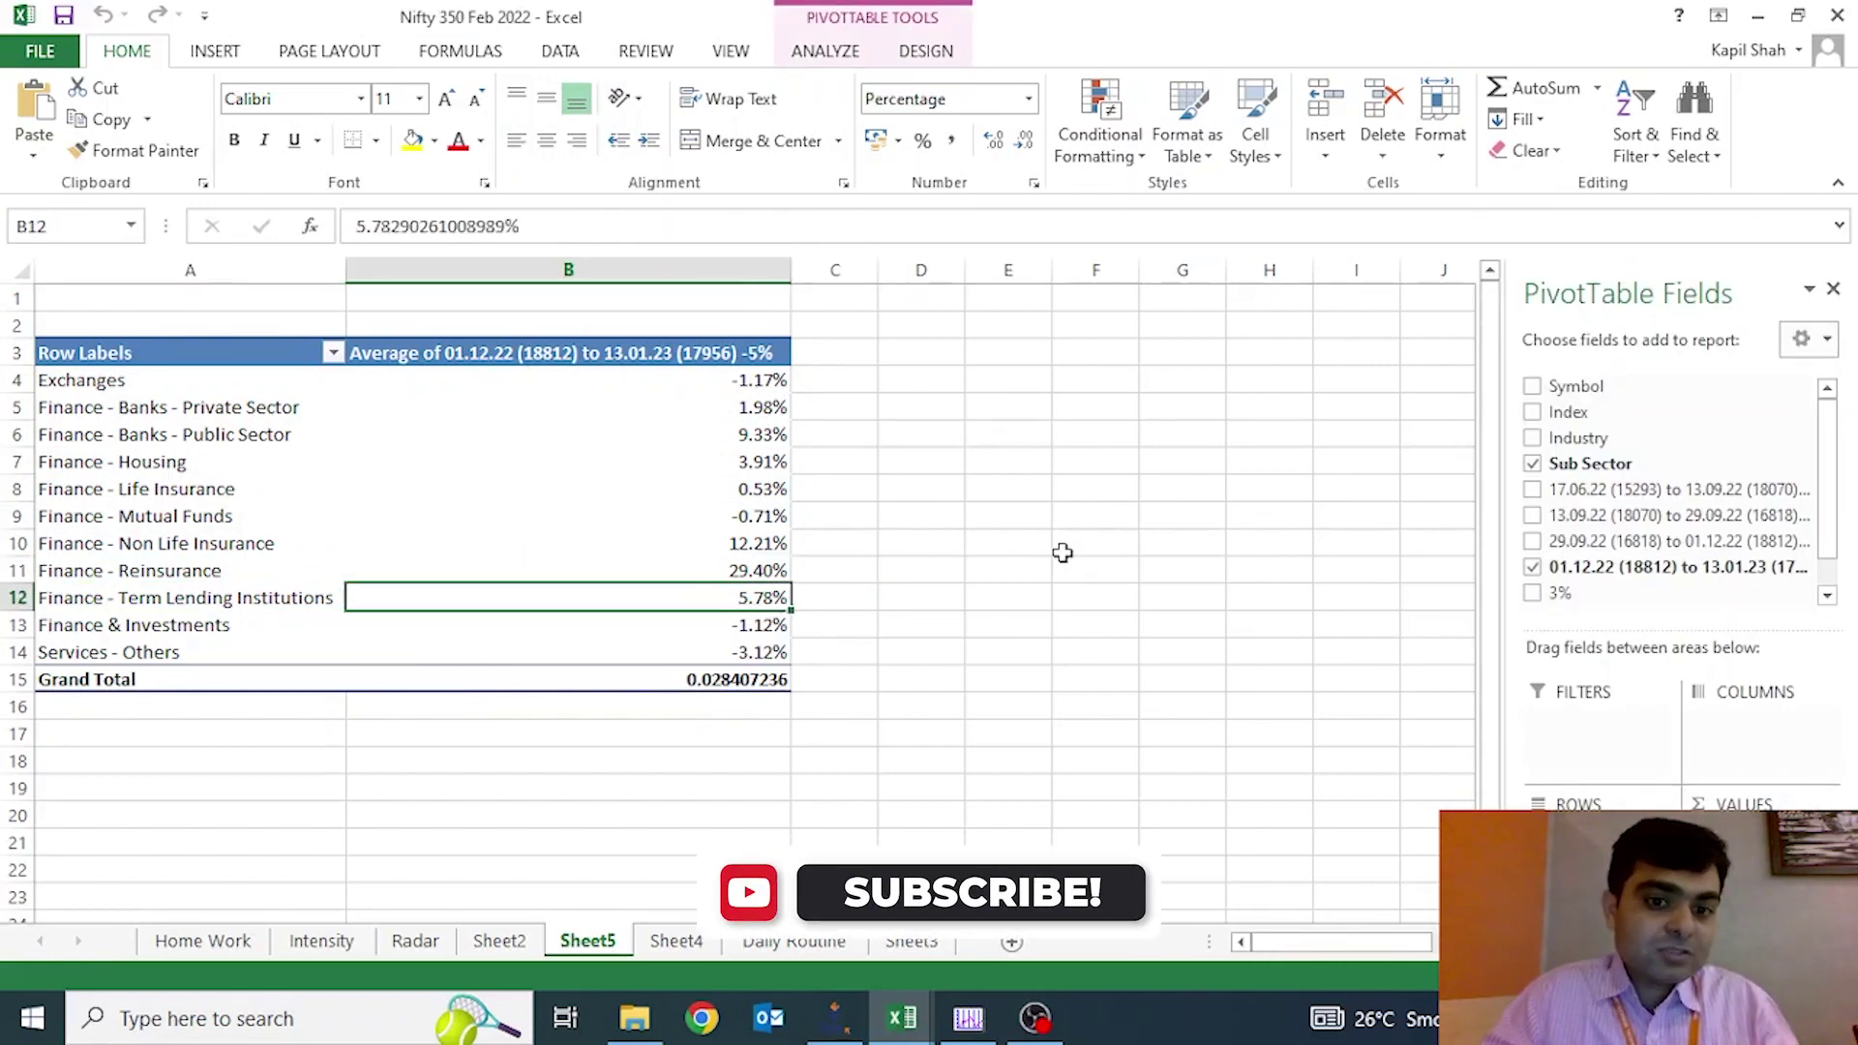
key(Left)
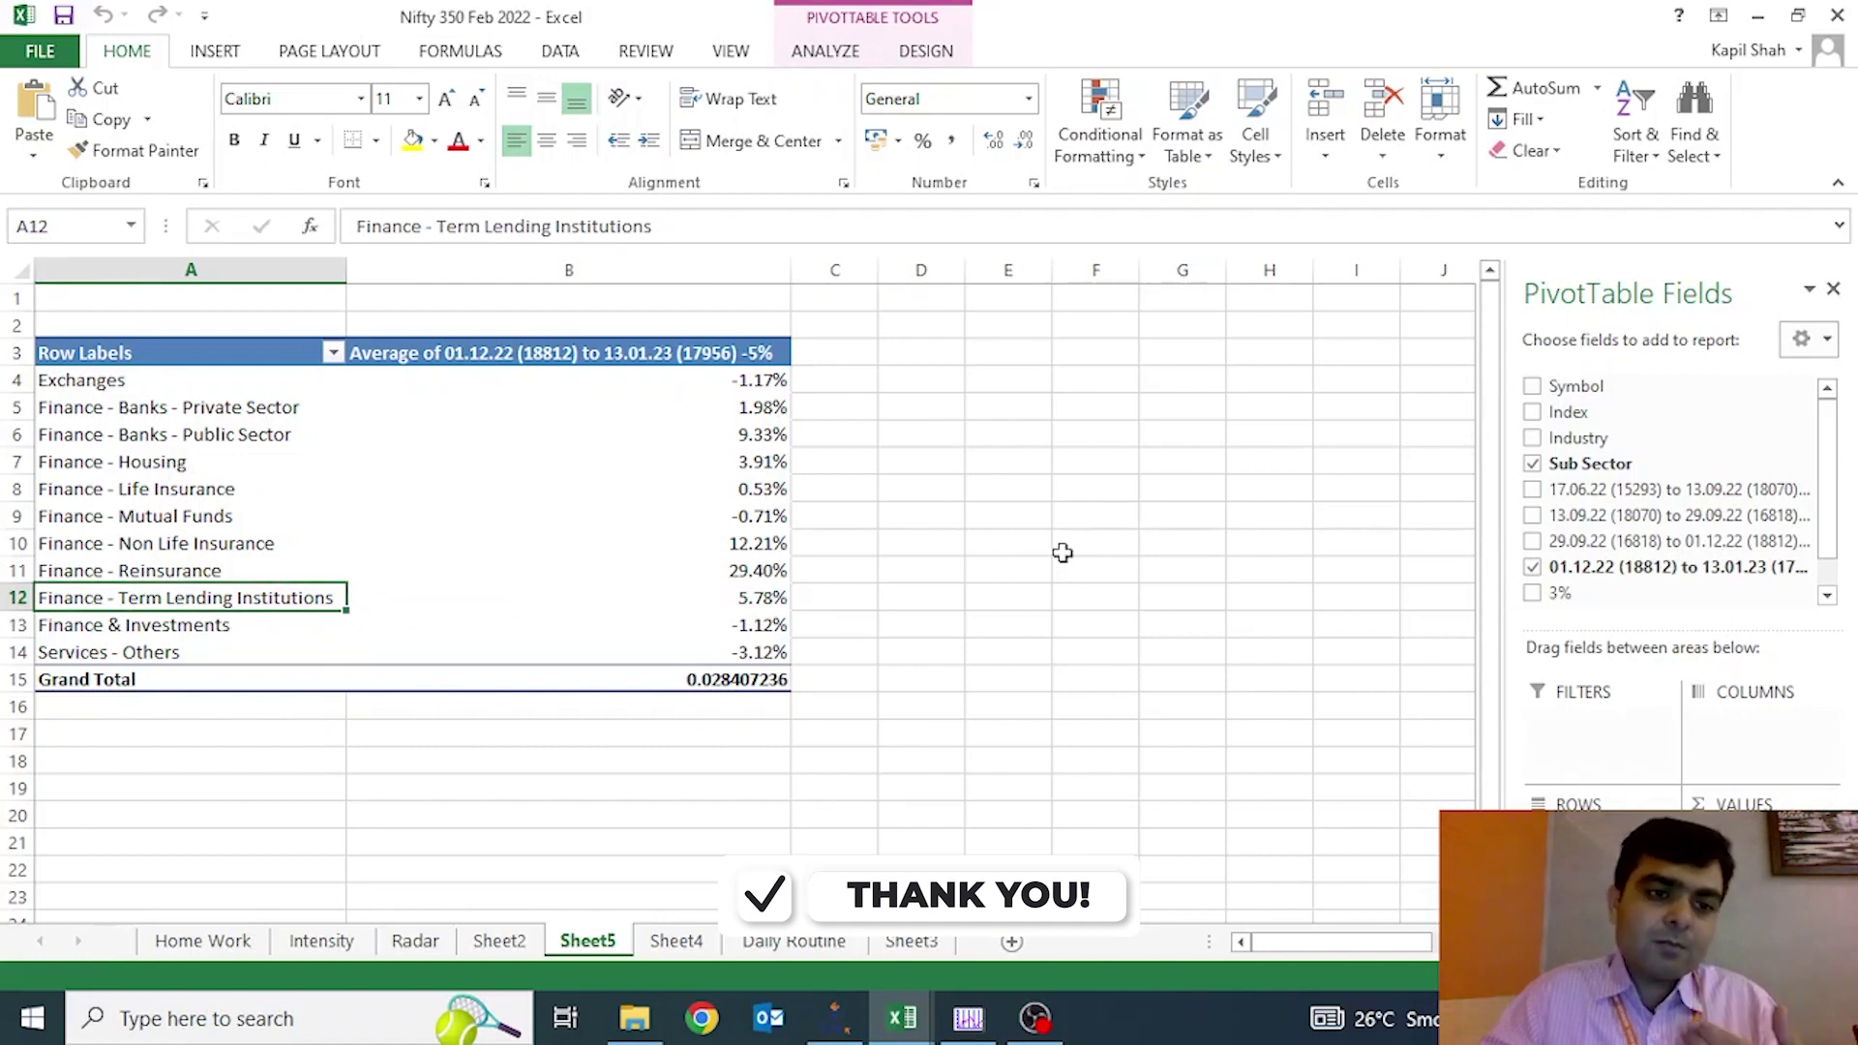
key(Up)
key(Up)
key(Up)
key(Up)
key(Up)
key(Up)
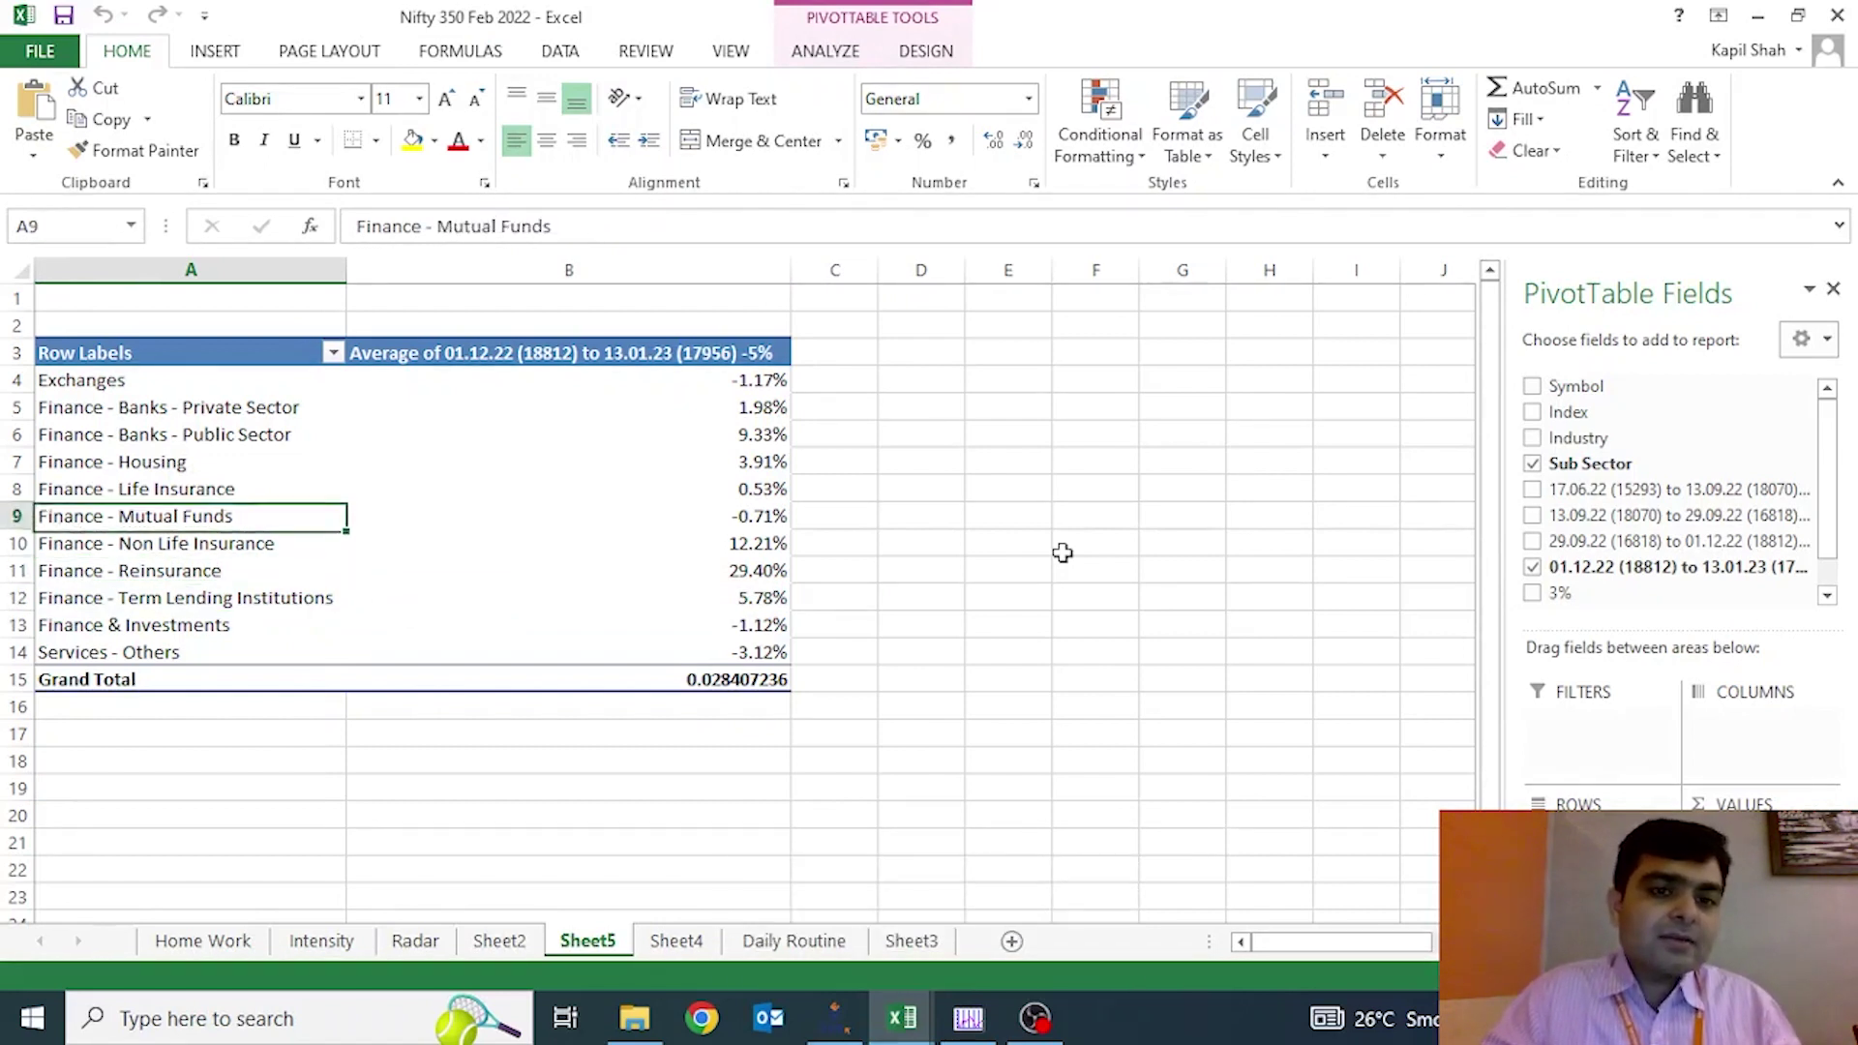
key(Right)
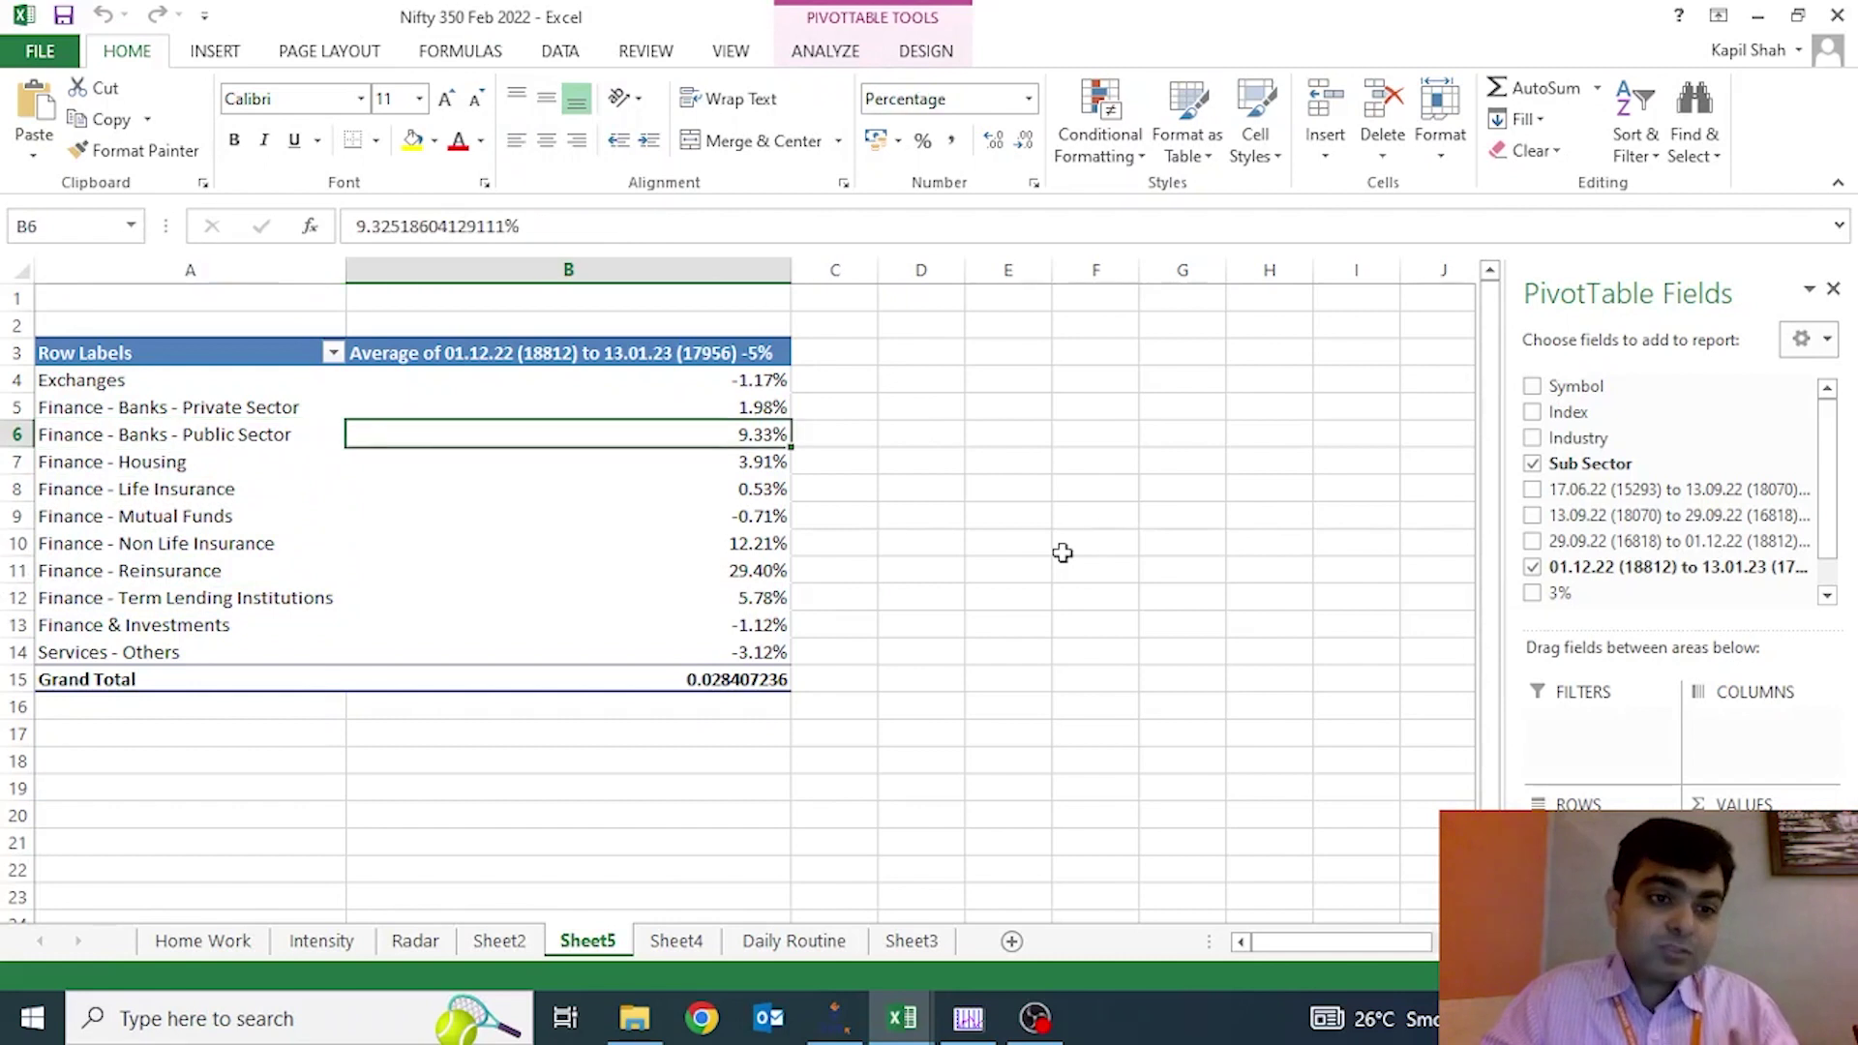
key(Left)
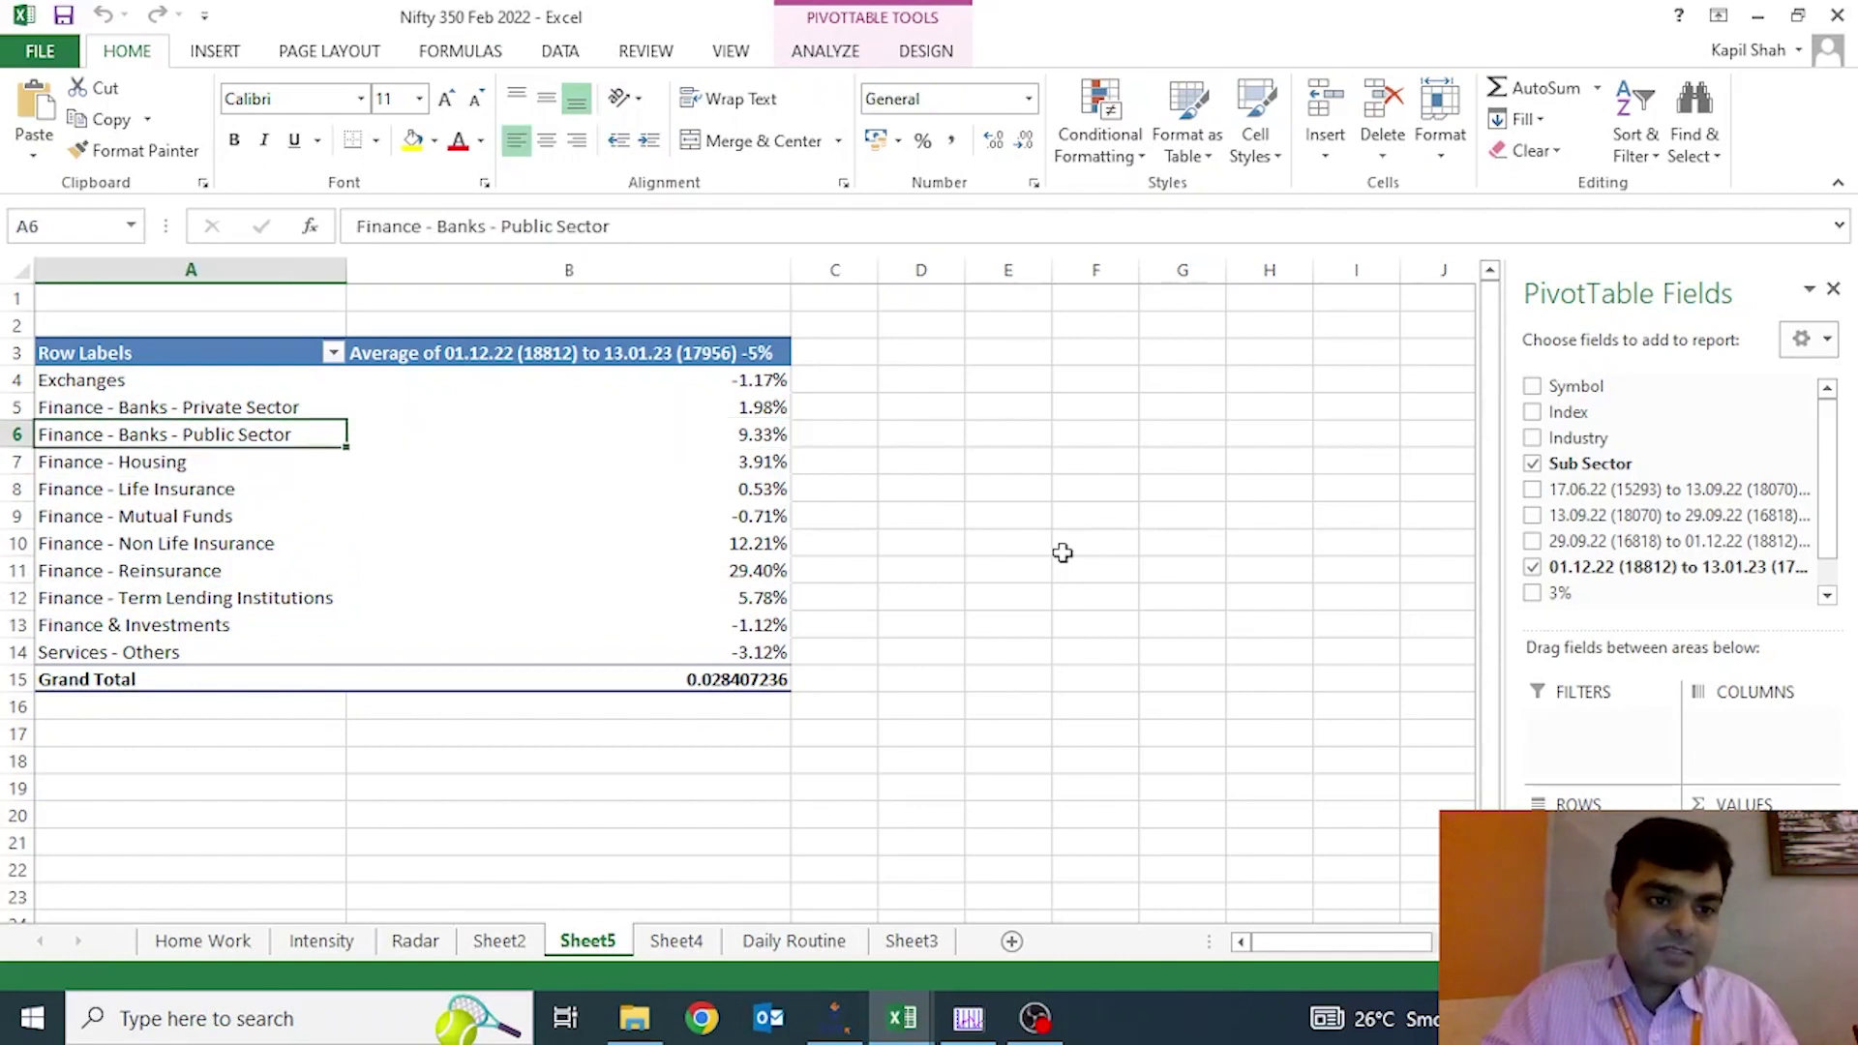
key(Down)
key(Right)
key(Right)
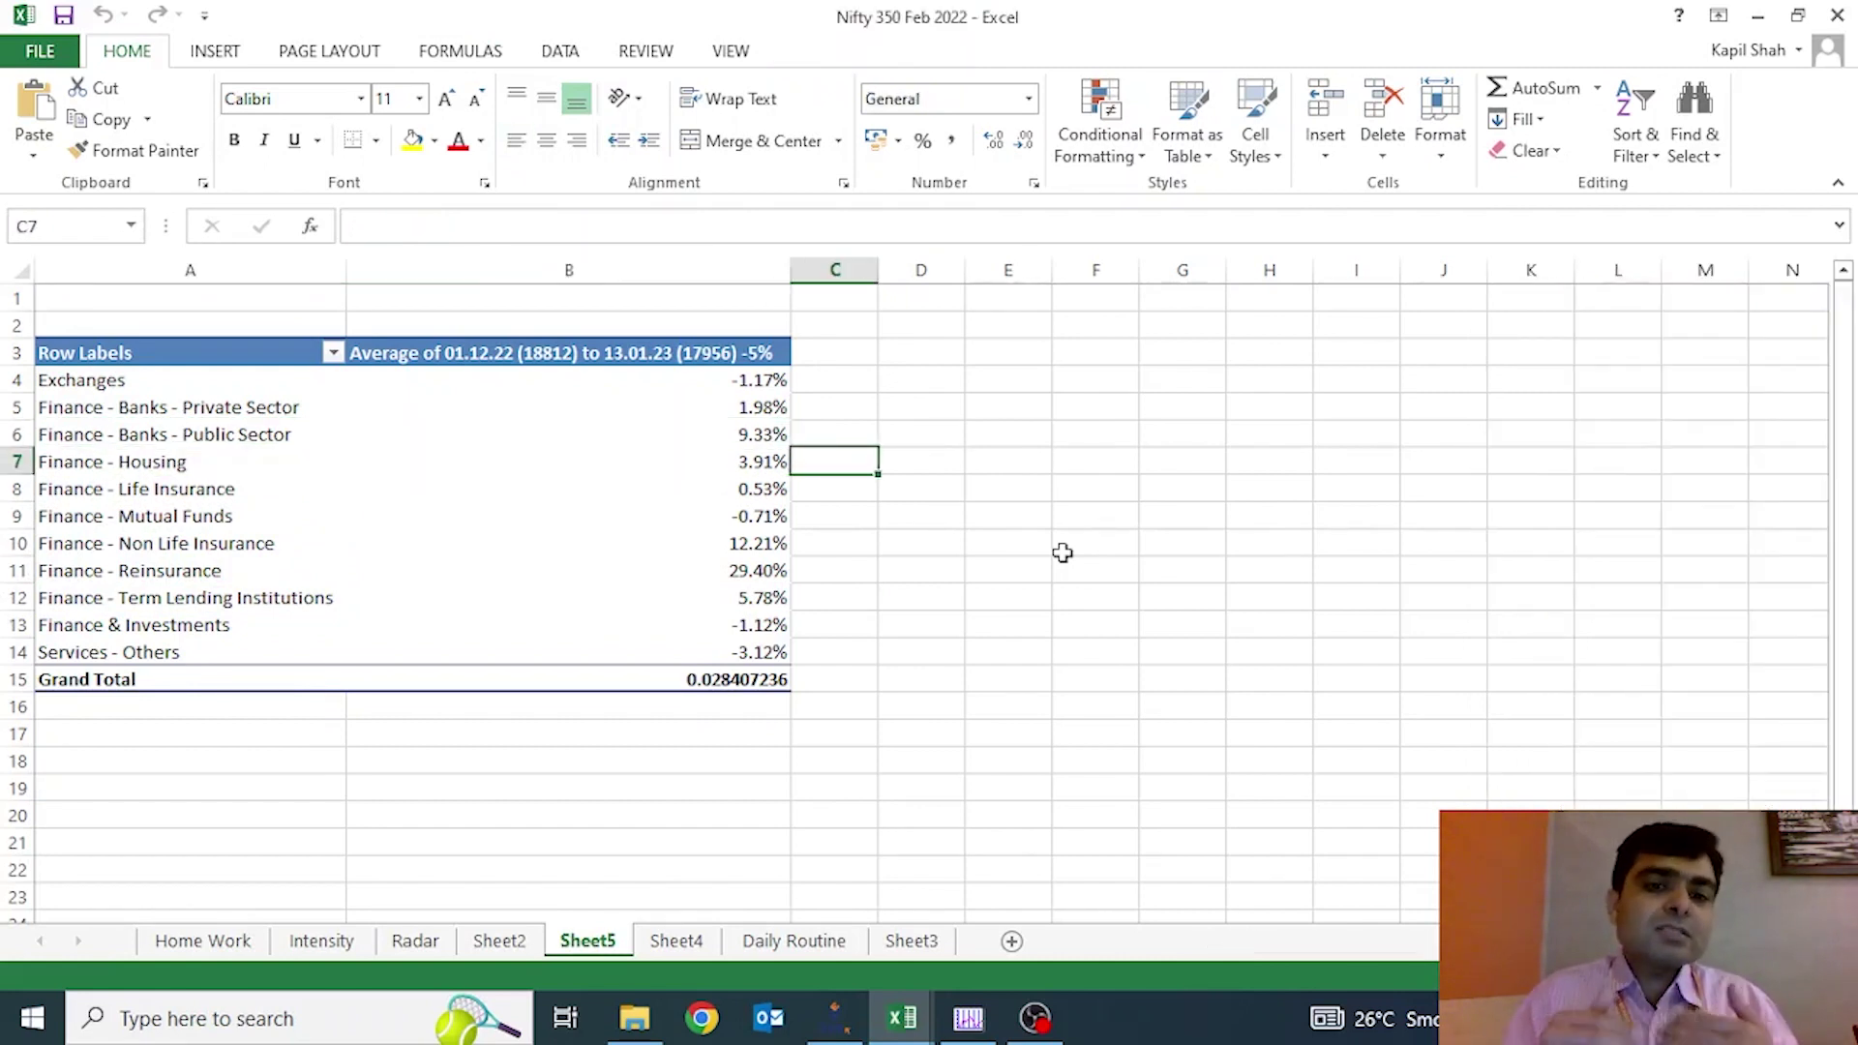
key(Down)
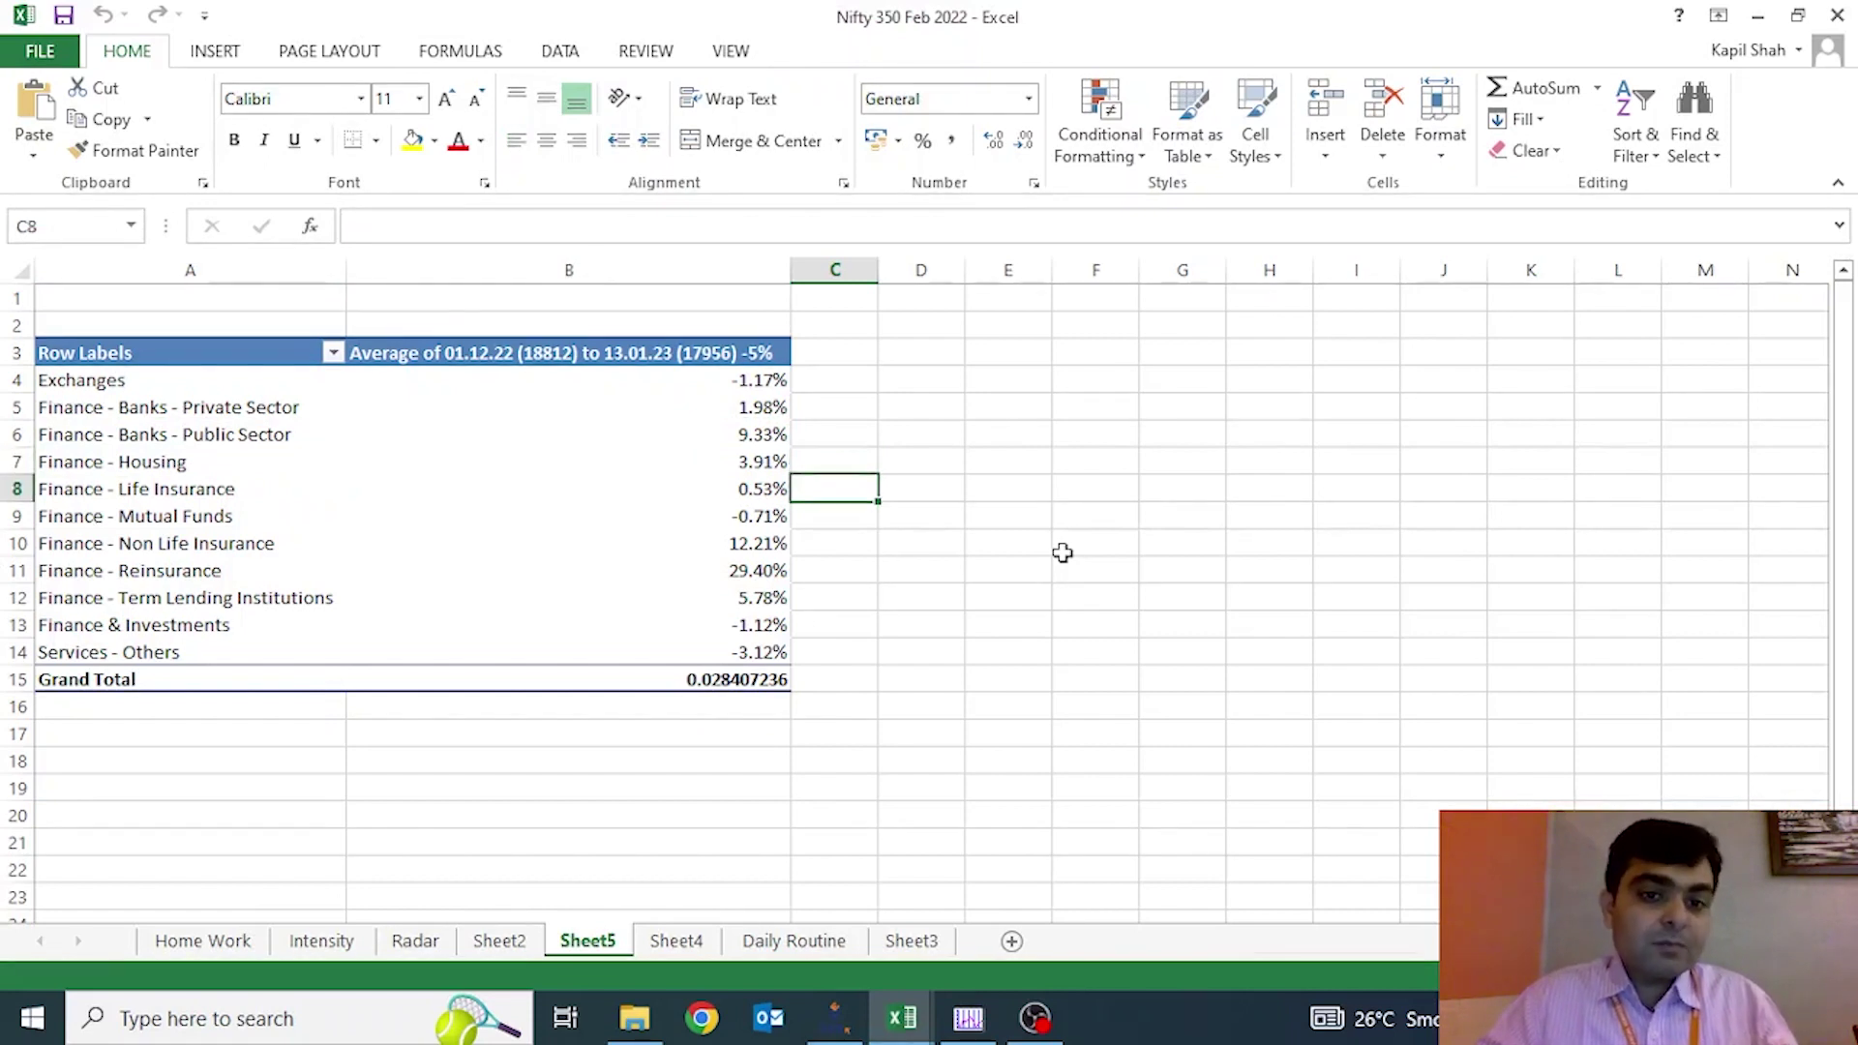
key(Down)
key(Left)
key(Up)
key(Up)
key(Up)
key(Up)
key(Up)
key(Down)
key(Down)
key(Down)
key(Down)
key(Down)
key(Down)
key(Down)
key(Down)
key(Down)
key(Left)
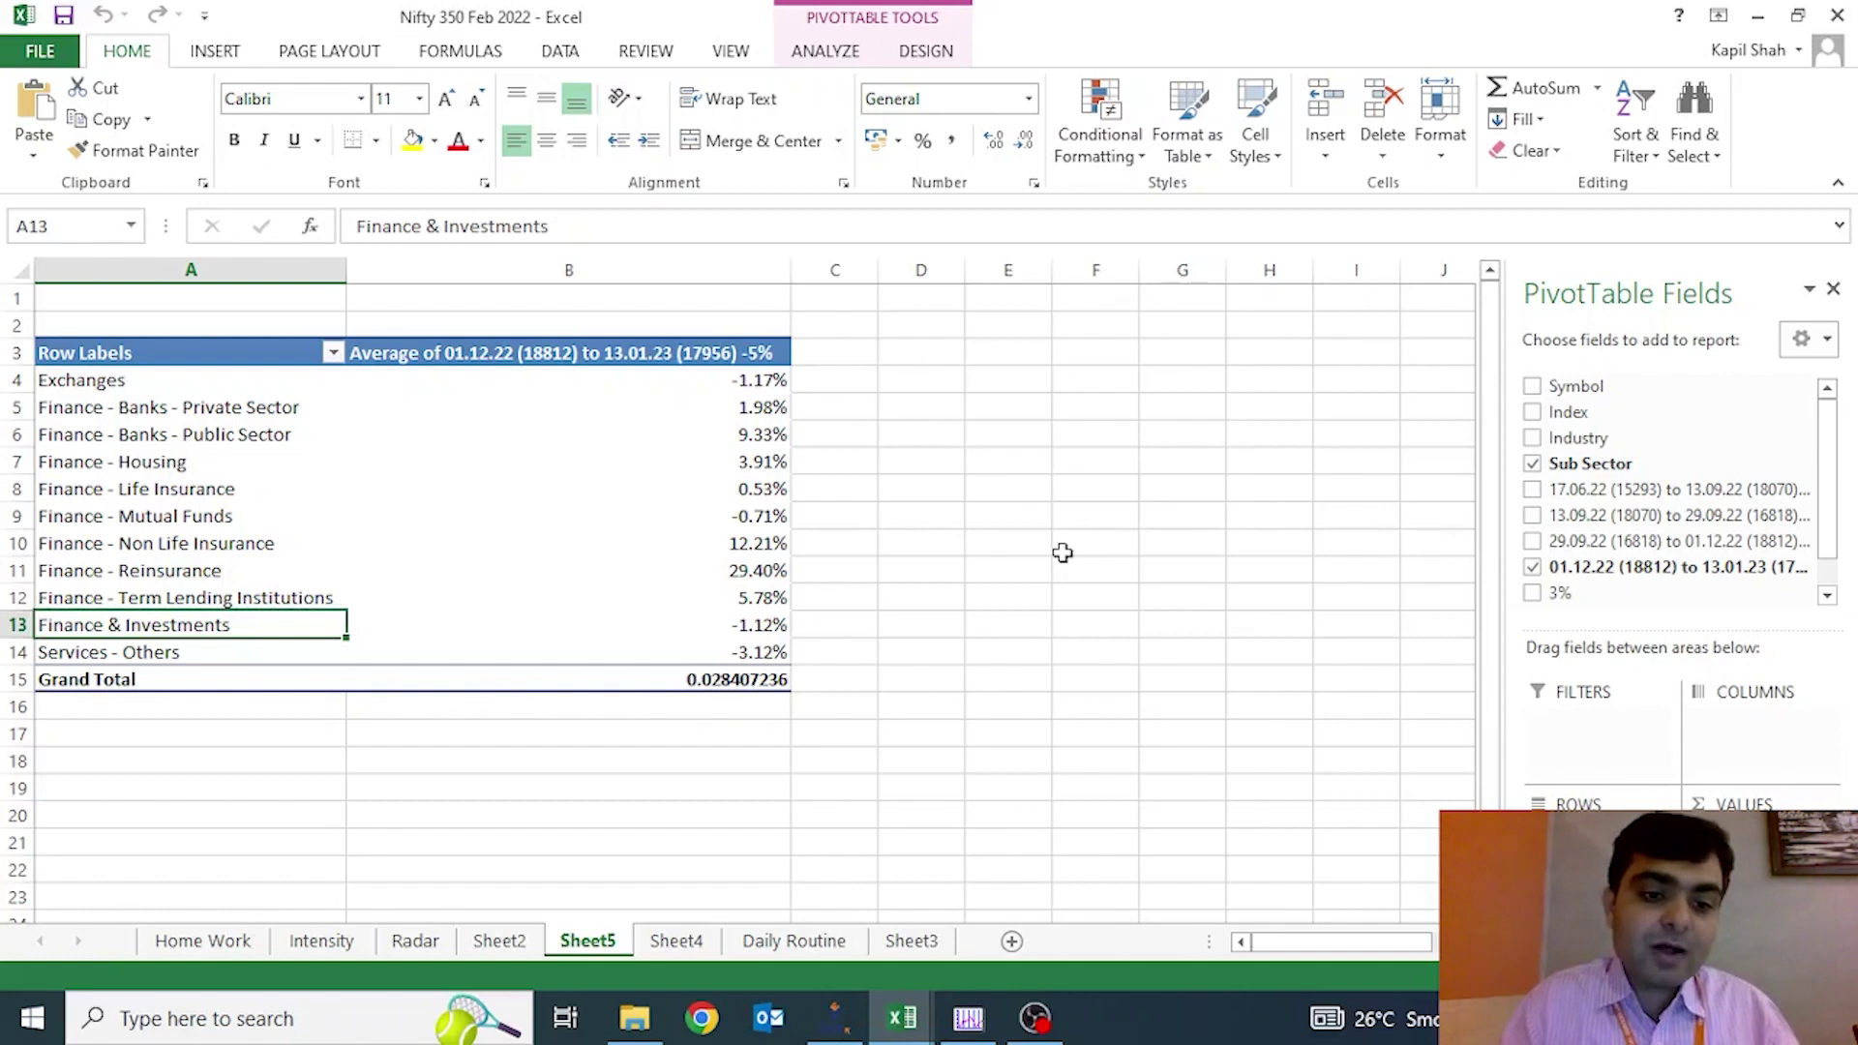
mouse_move(901, 1016)
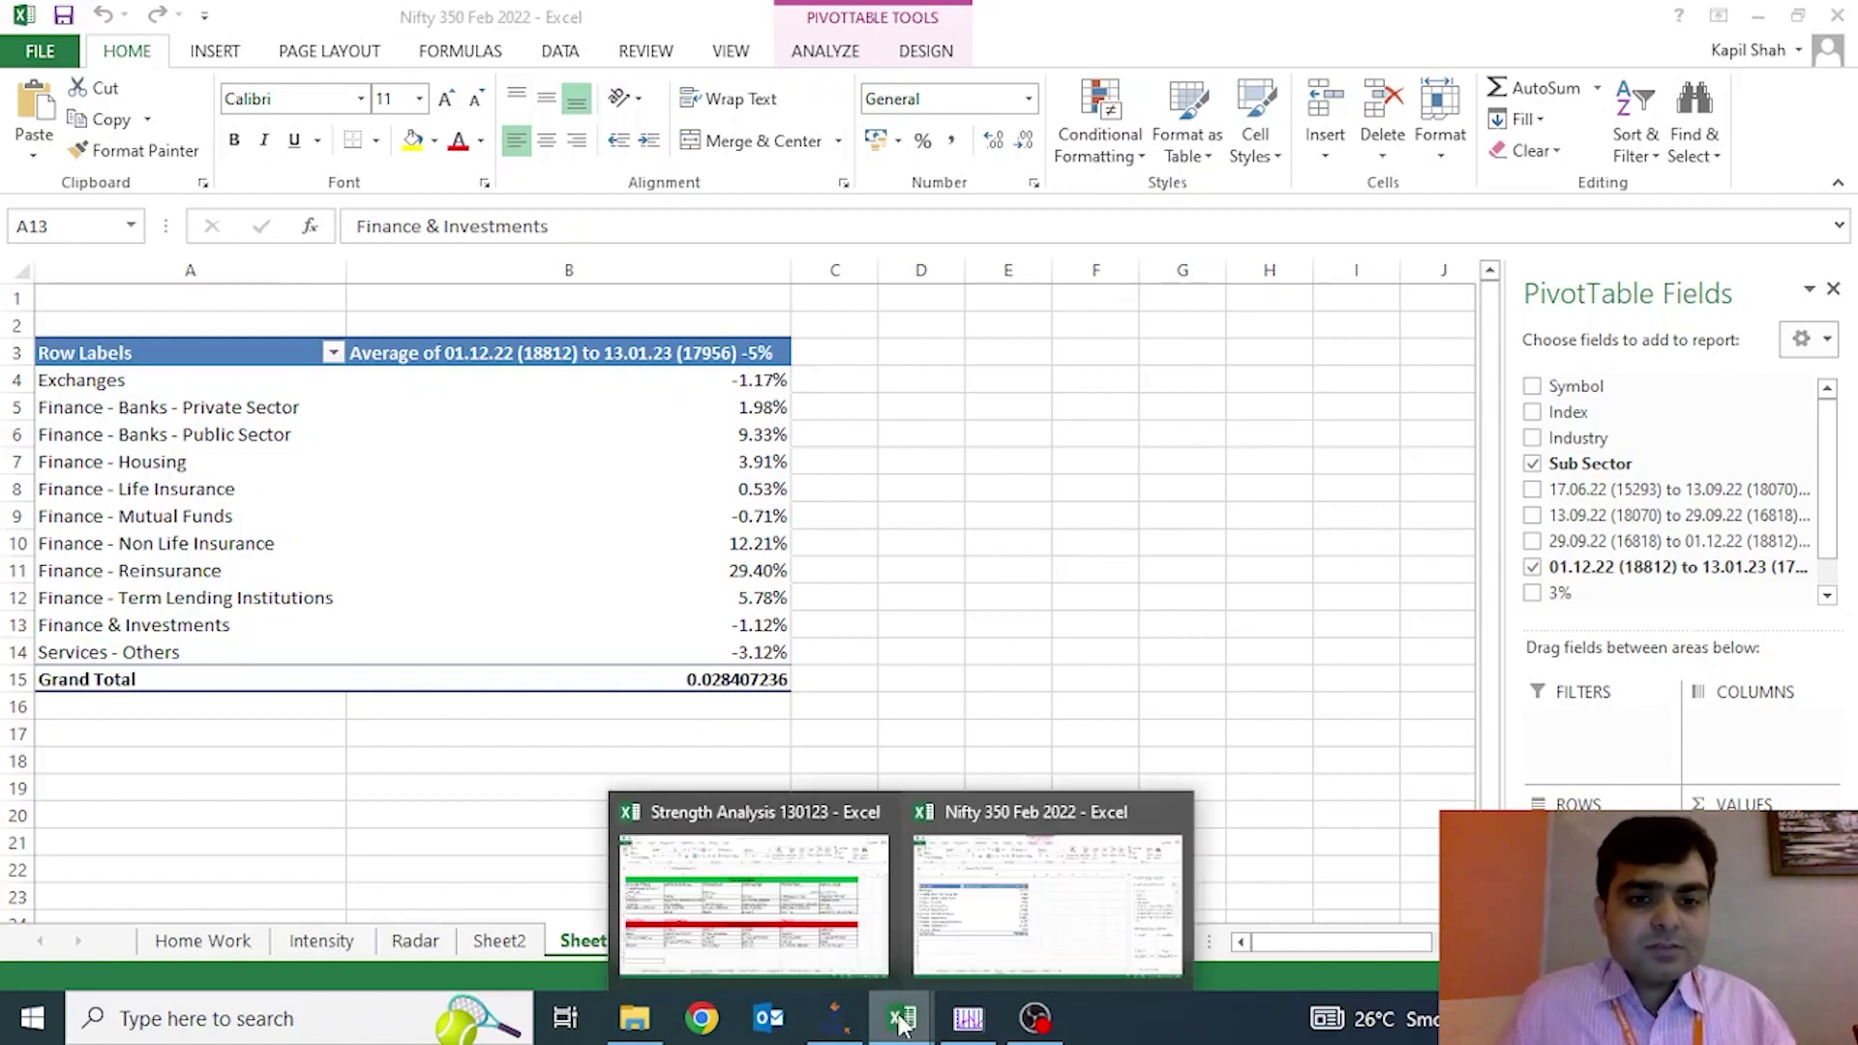
Return to Strength Analysis 130123 and walk the Top 5 sectors, incl. FINANCIAL SERVICES and CONSTRUCTION
click(774, 888)
click(391, 514)
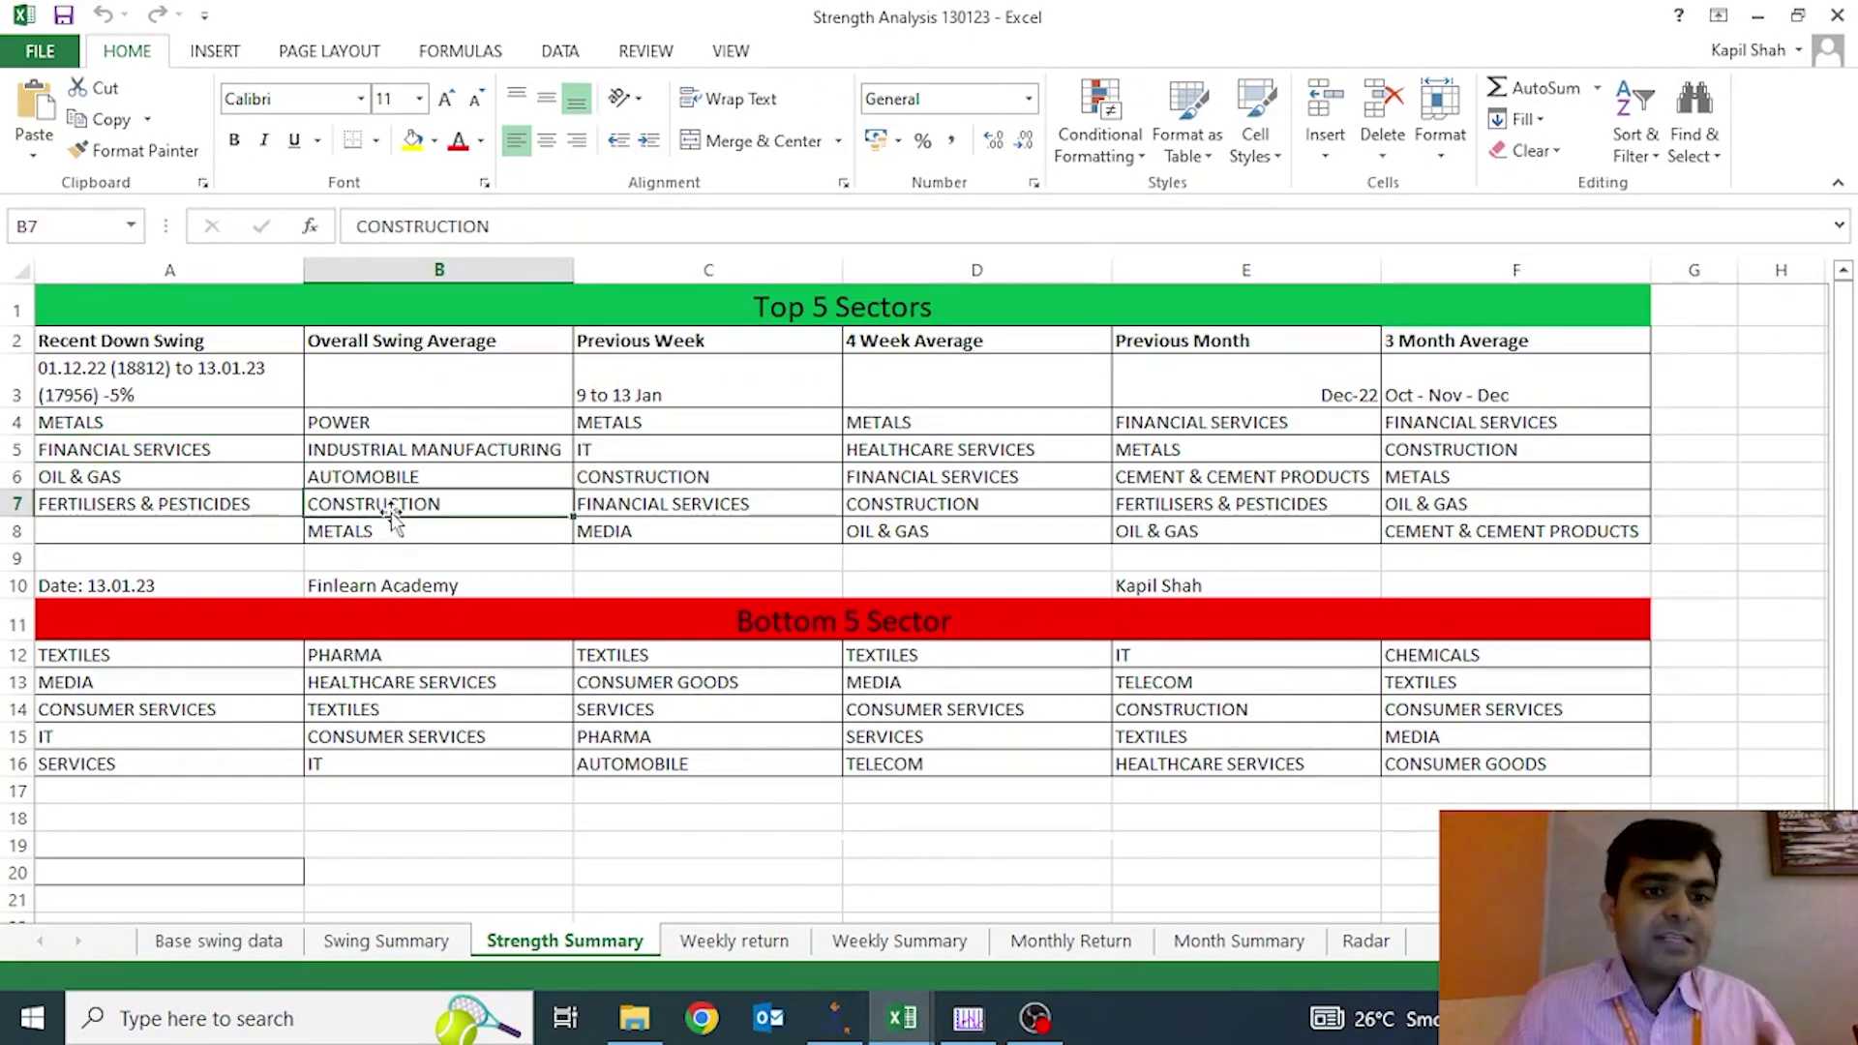
key(Up)
key(Up)
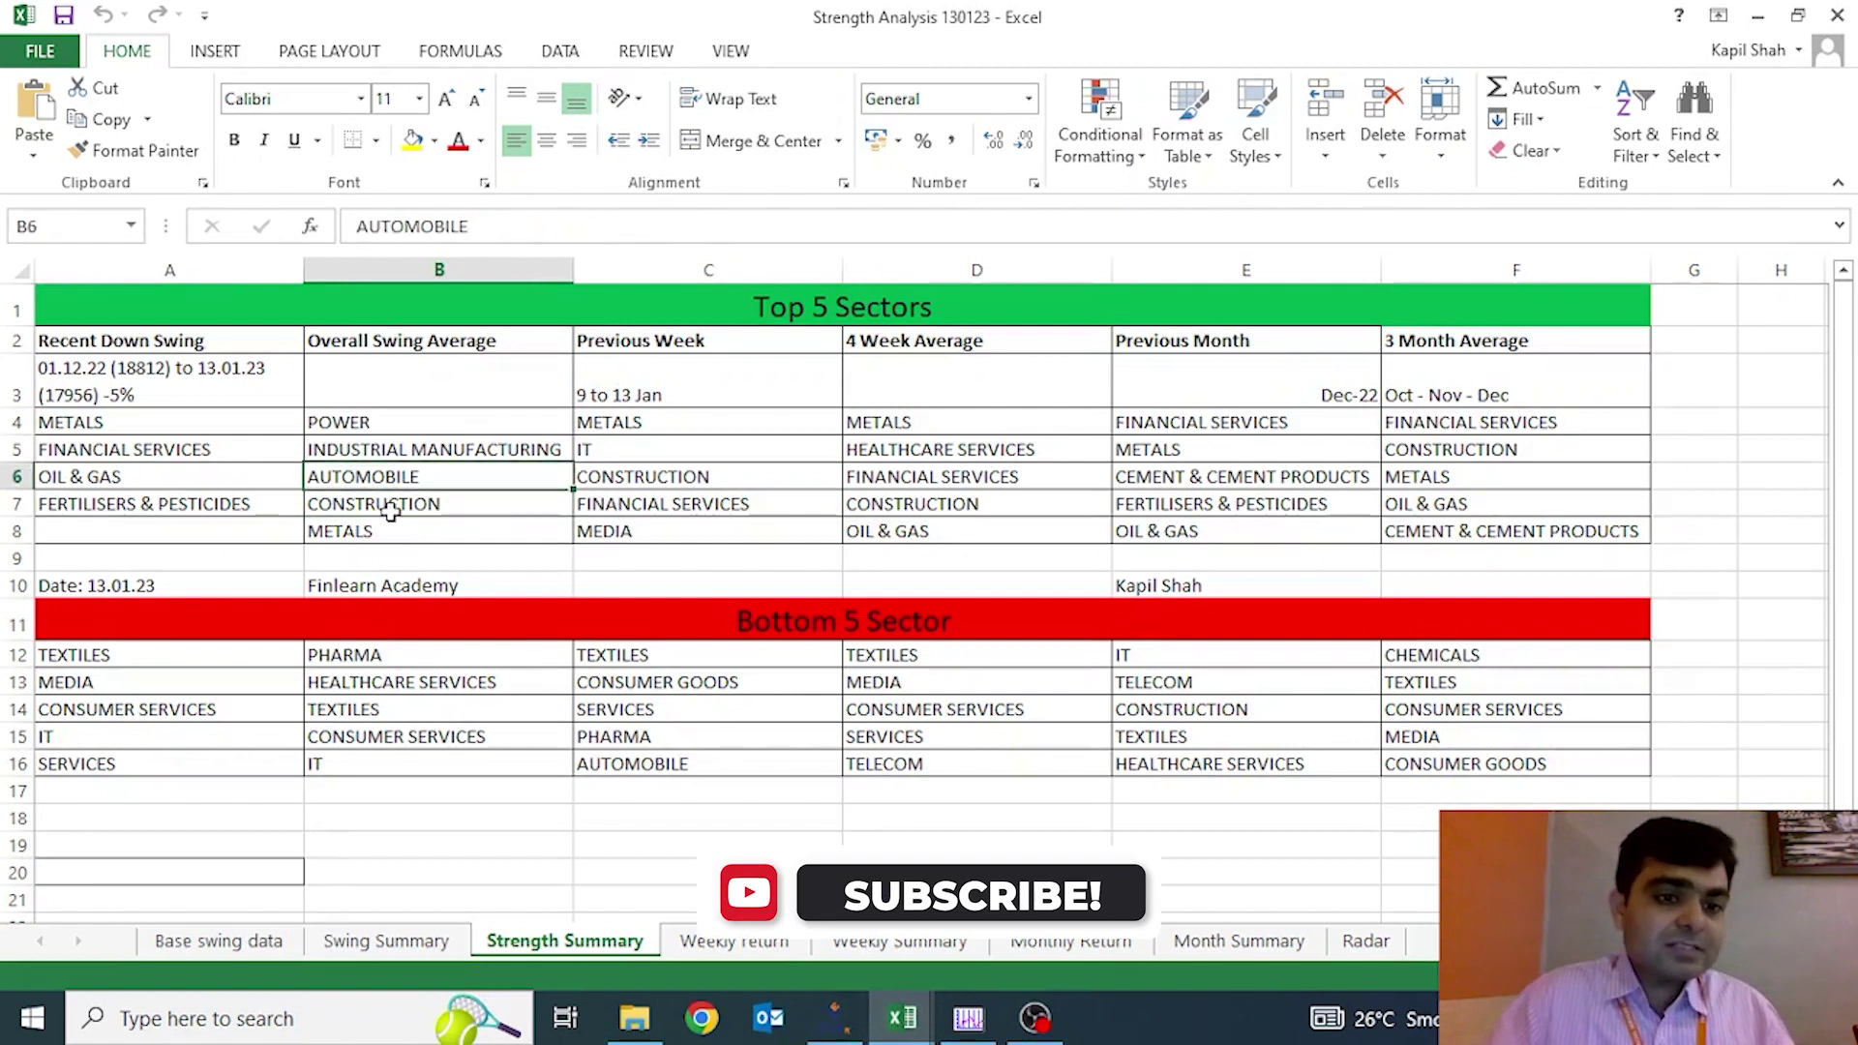
key(Left)
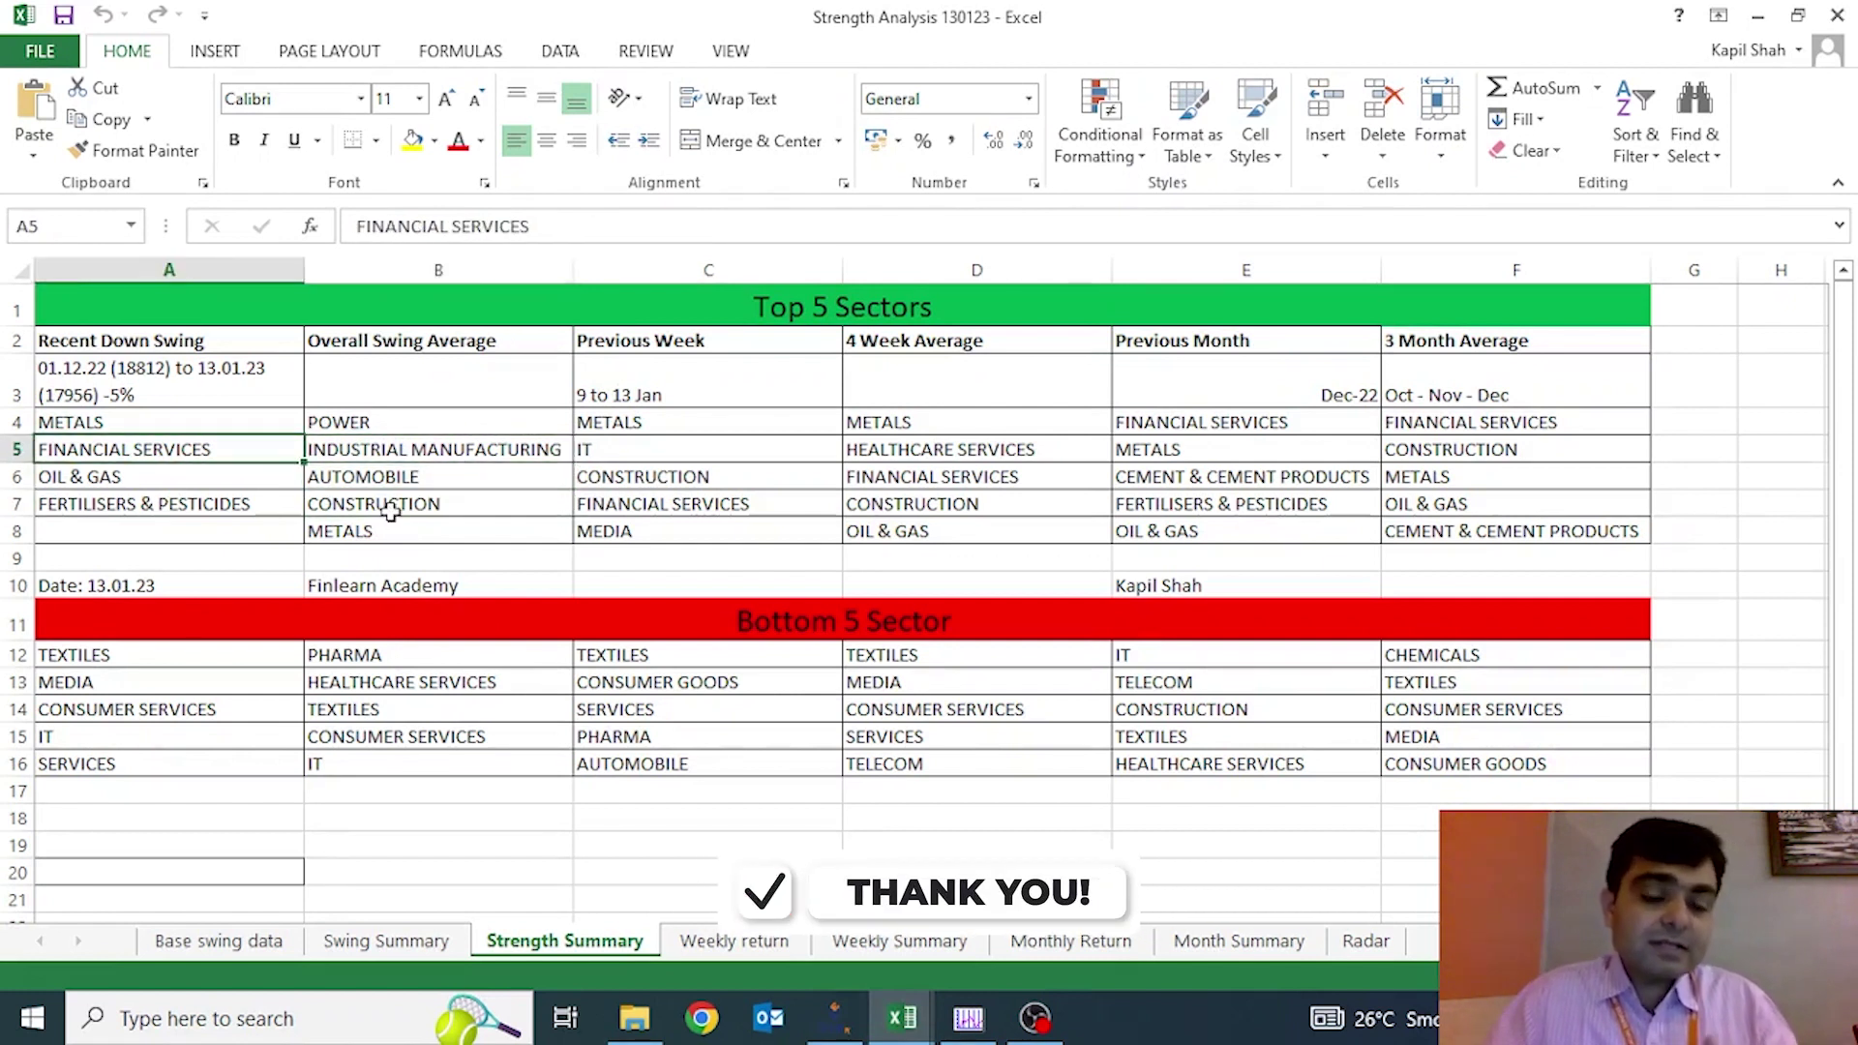
key(Up)
key(Right)
key(Down)
key(Down)
key(Down)
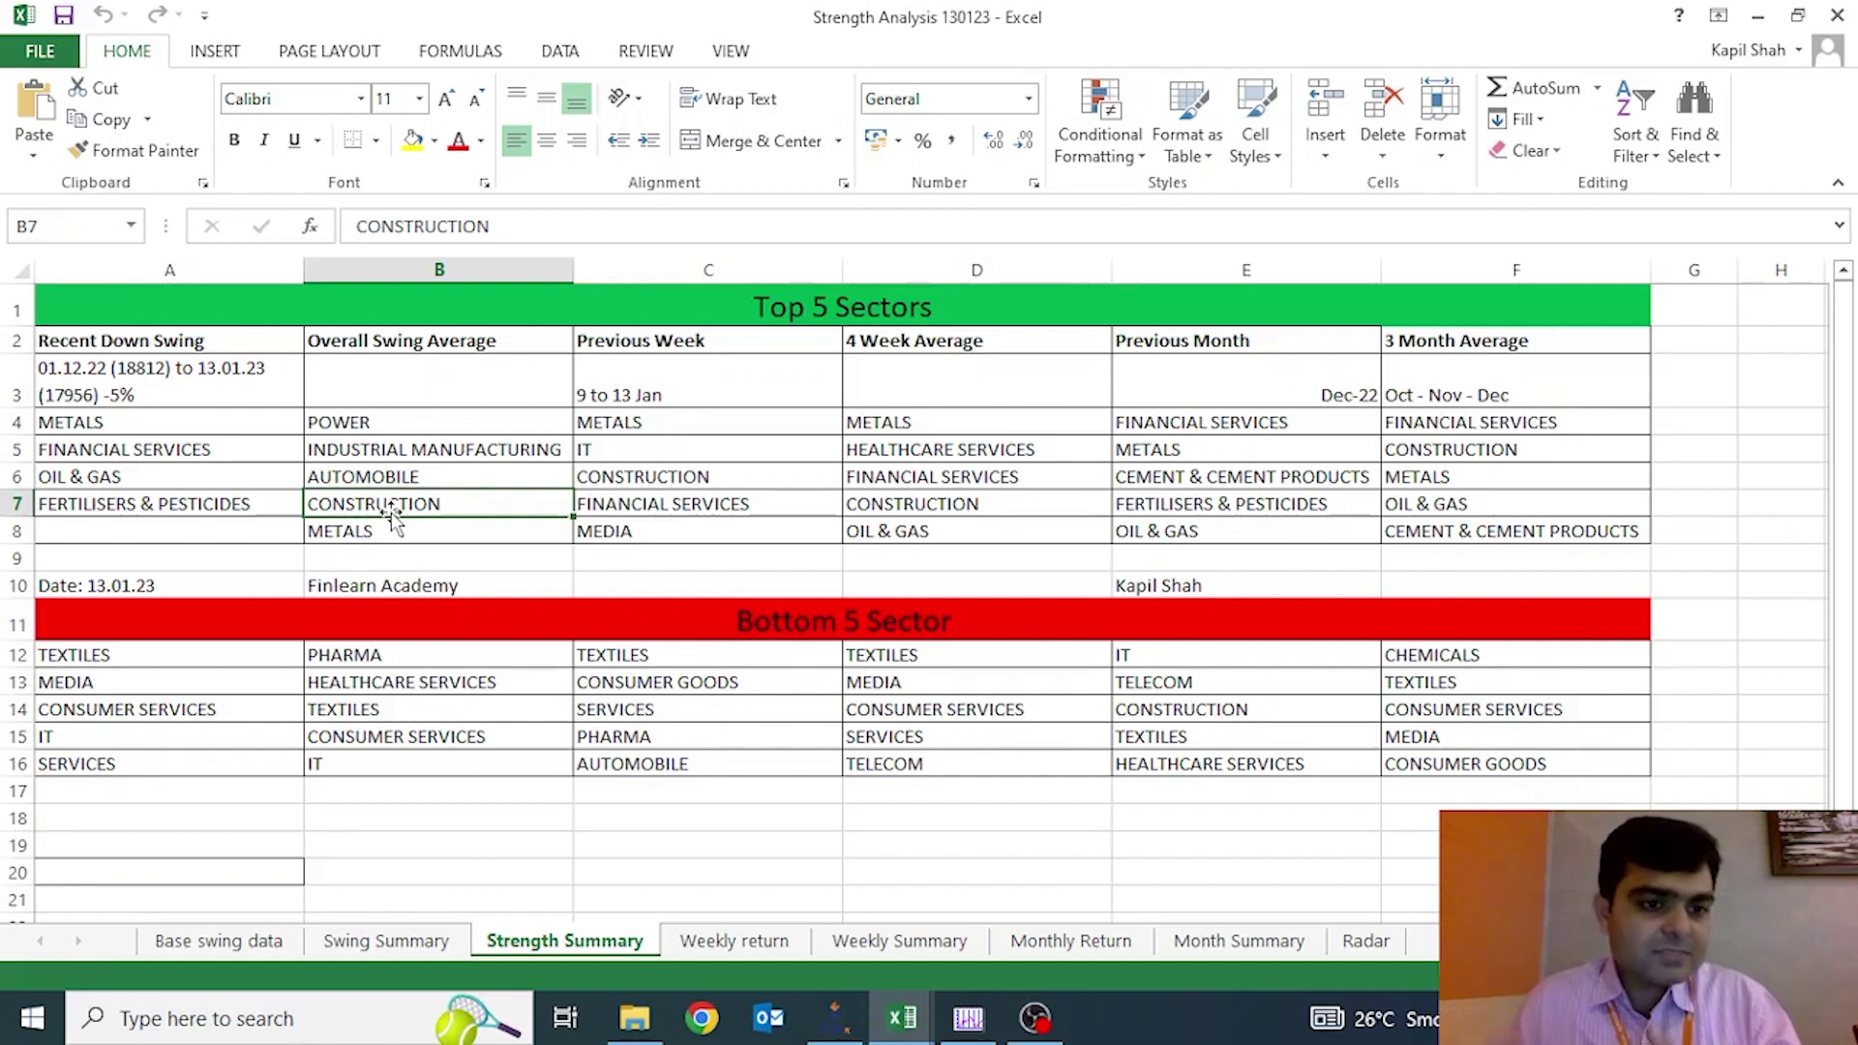
Walk the Bottom 5 sectors through PHARMA, TEXTILES and CONSUMER SERVICES
key(Down)
key(Down)
key(Down)
key(Down)
key(Down)
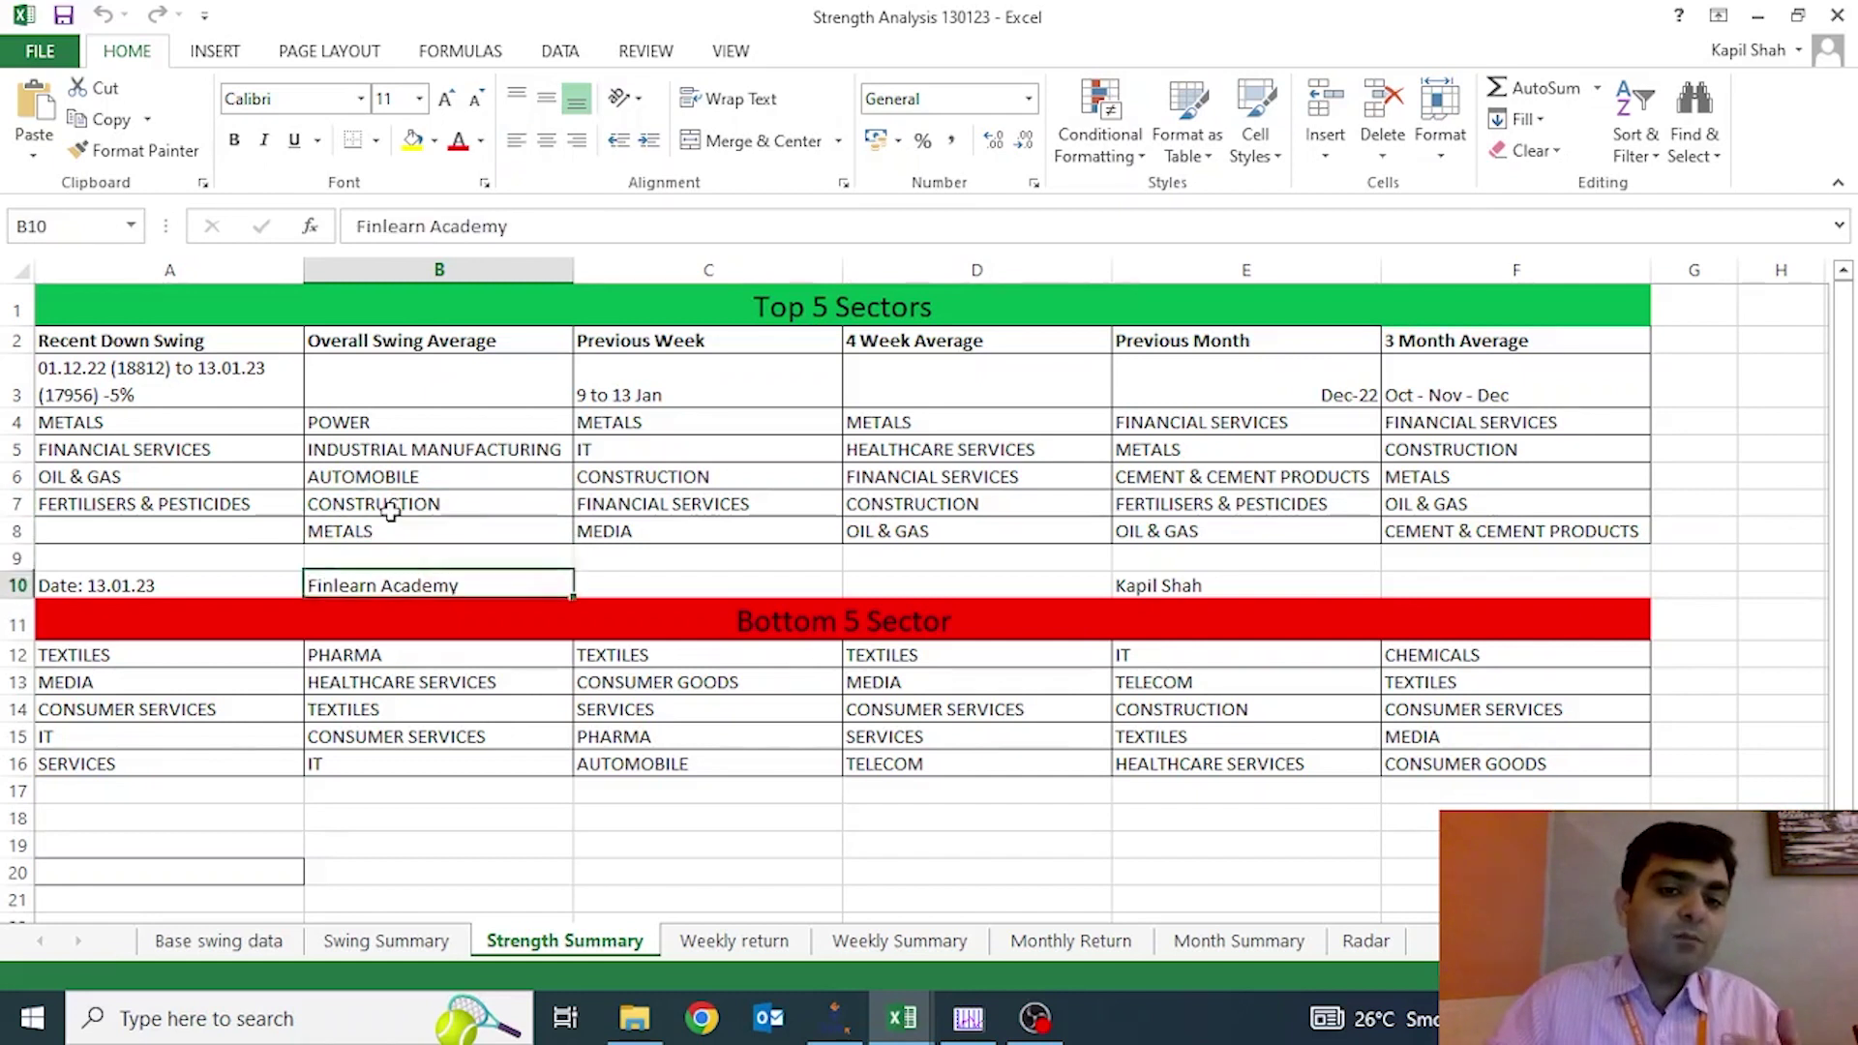
key(Left)
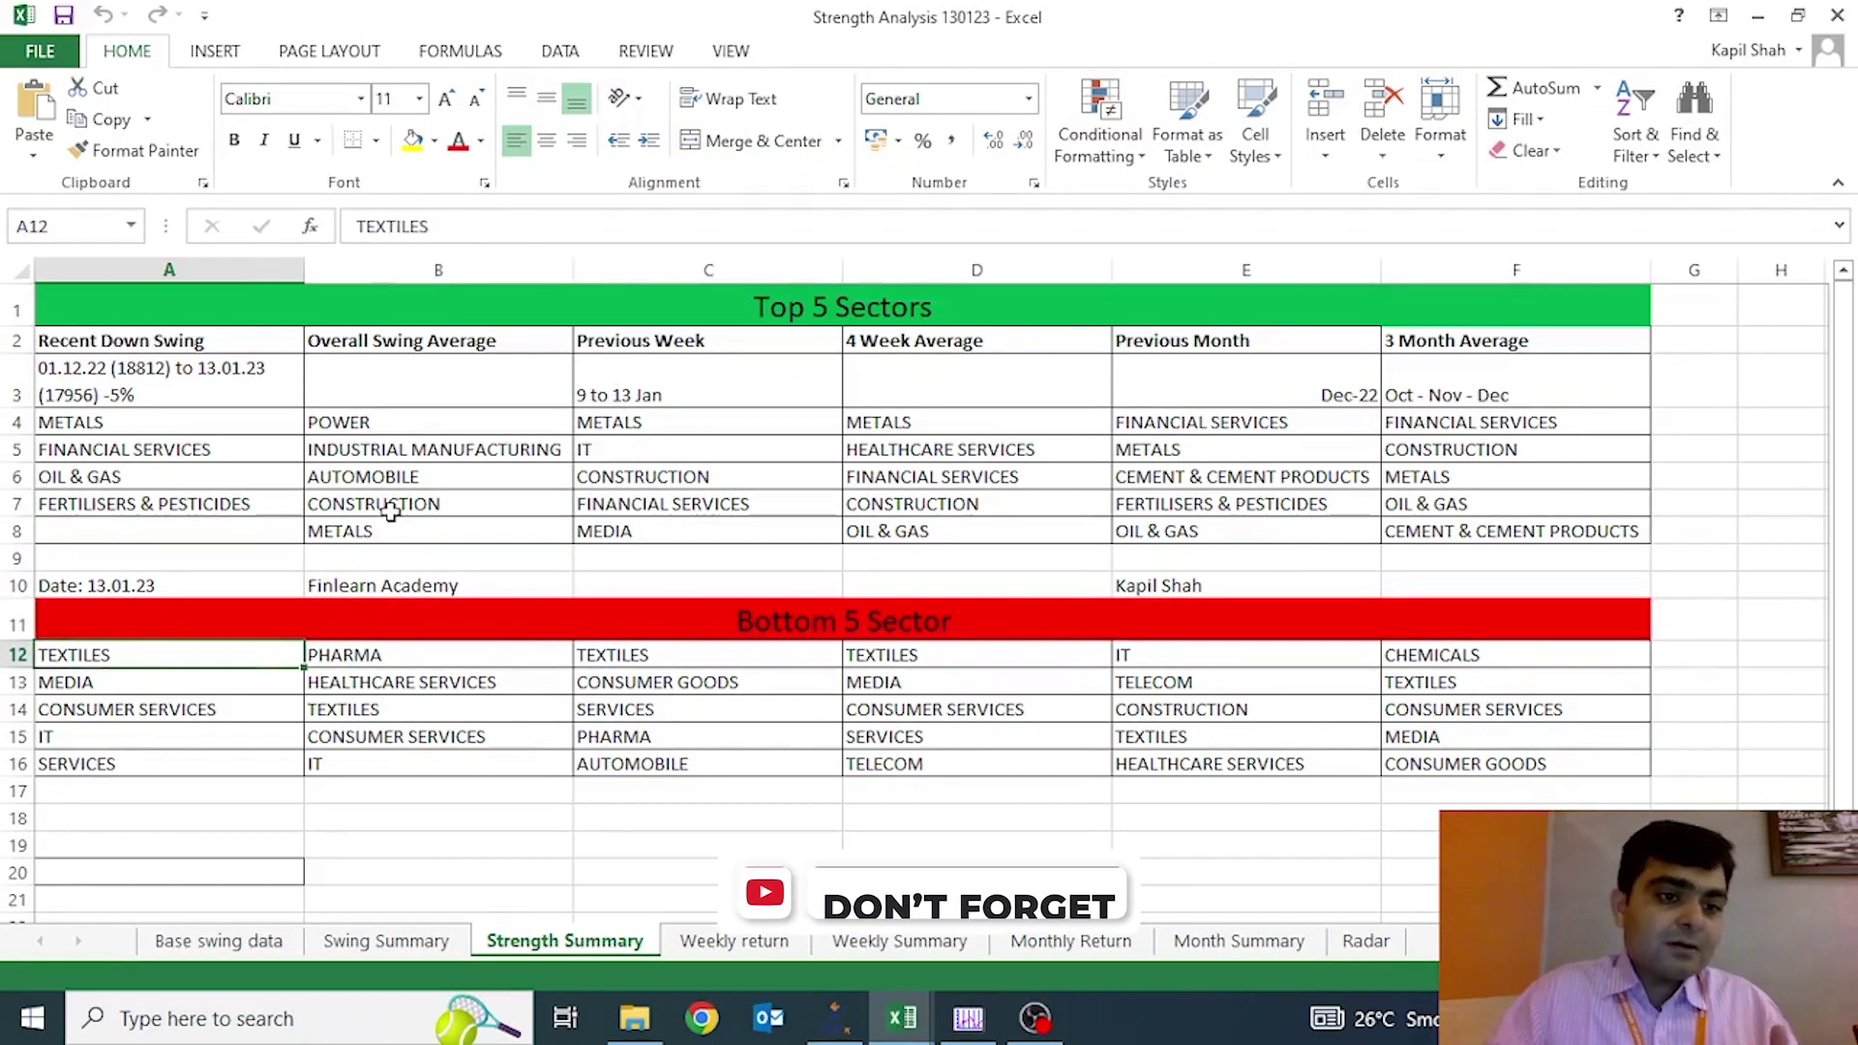
key(Down)
key(Down)
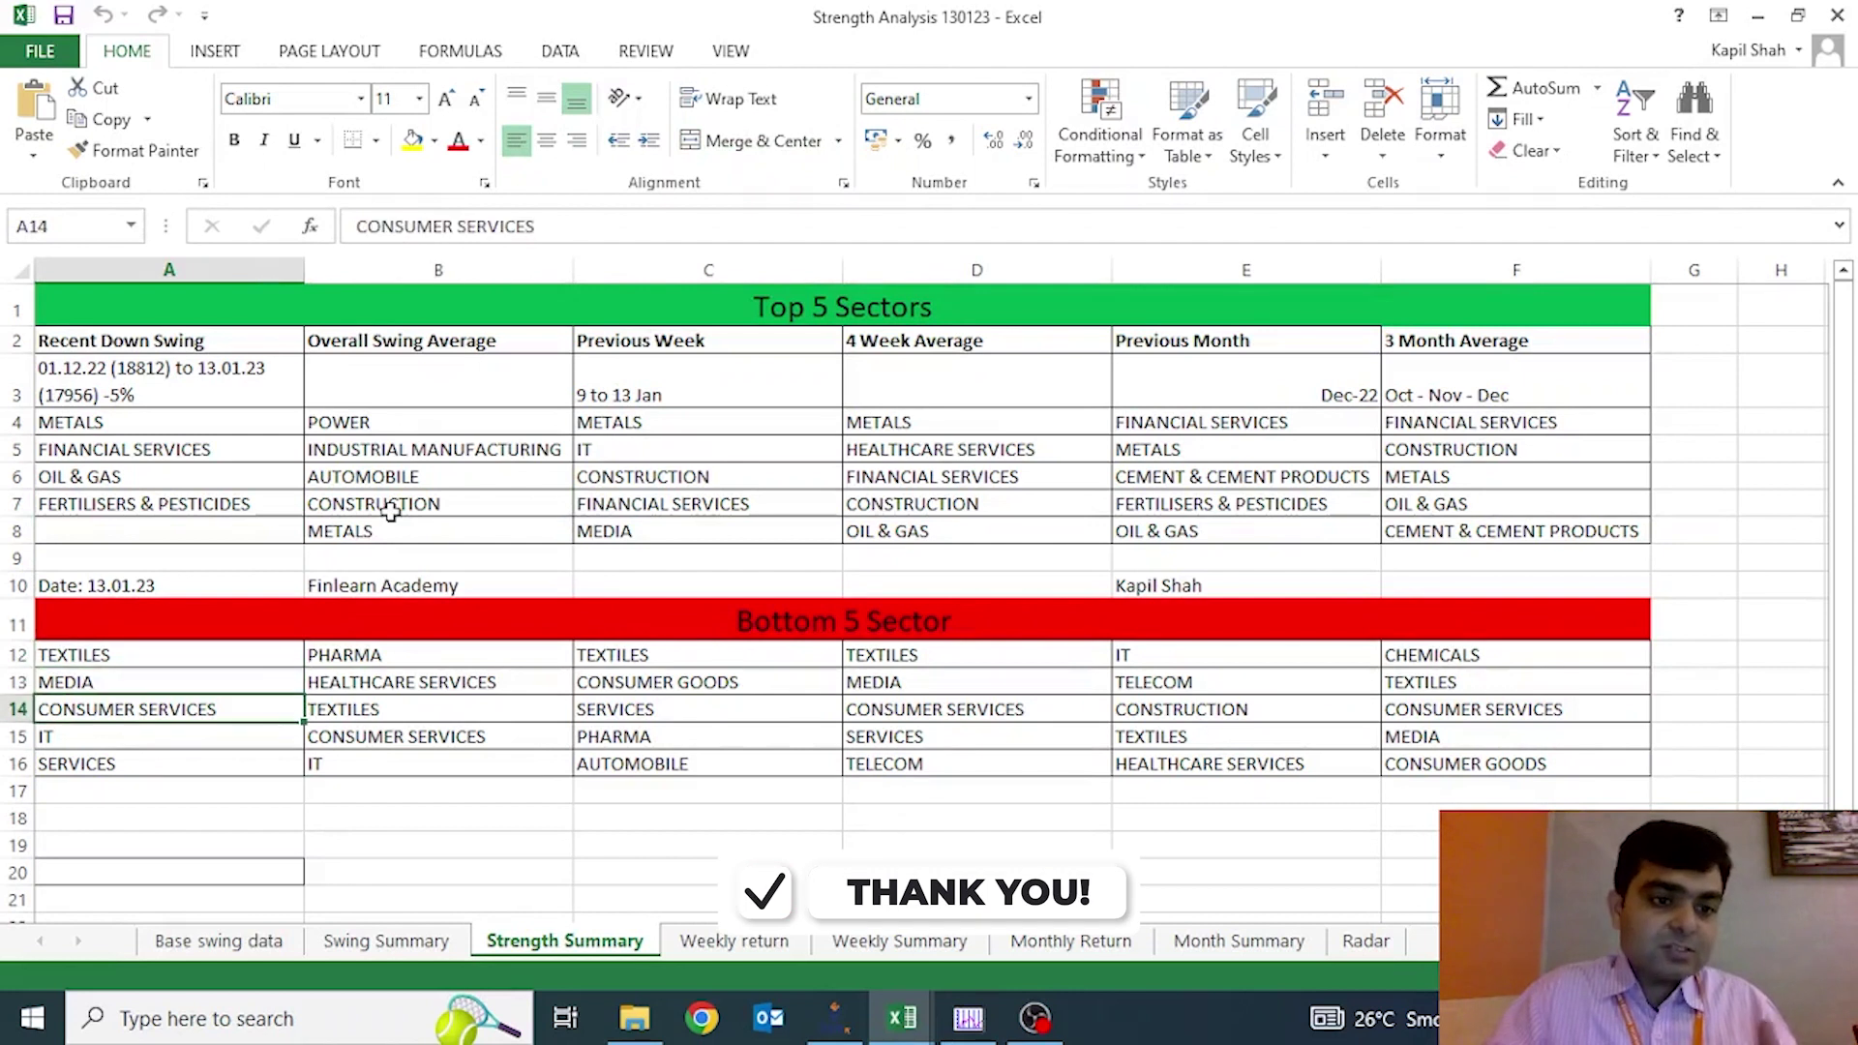